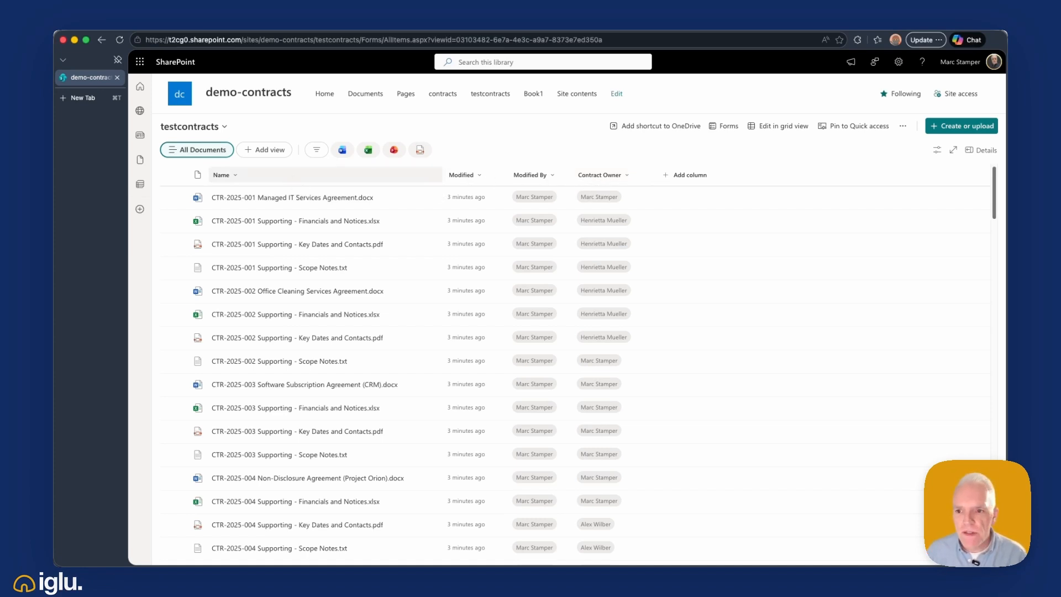
Sort the testcontracts documents by Name in ascending order, followed by descending order.
{"action": "left_click", "coordinate": [235, 175]}
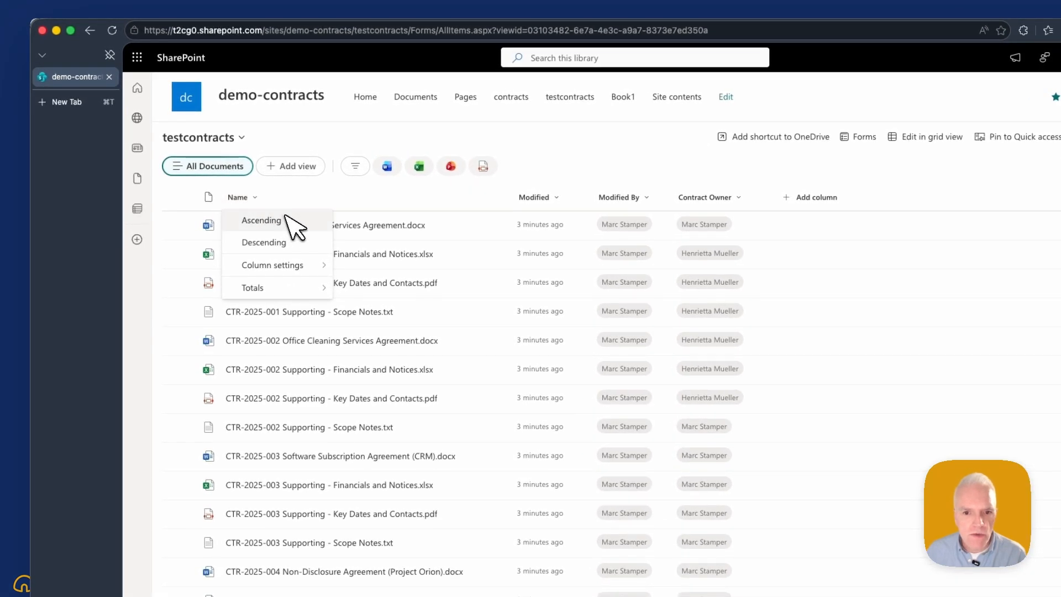
{"action": "left_click", "coordinate": [285, 217]}
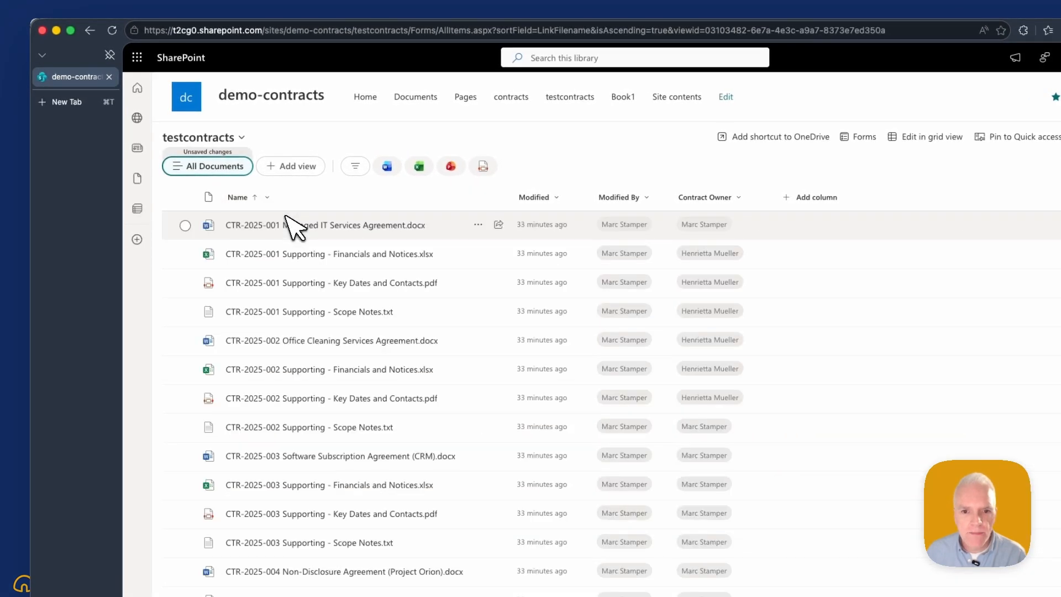
{"action": "left_click", "coordinate": [278, 200]}
{"action": "left_click", "coordinate": [273, 238]}
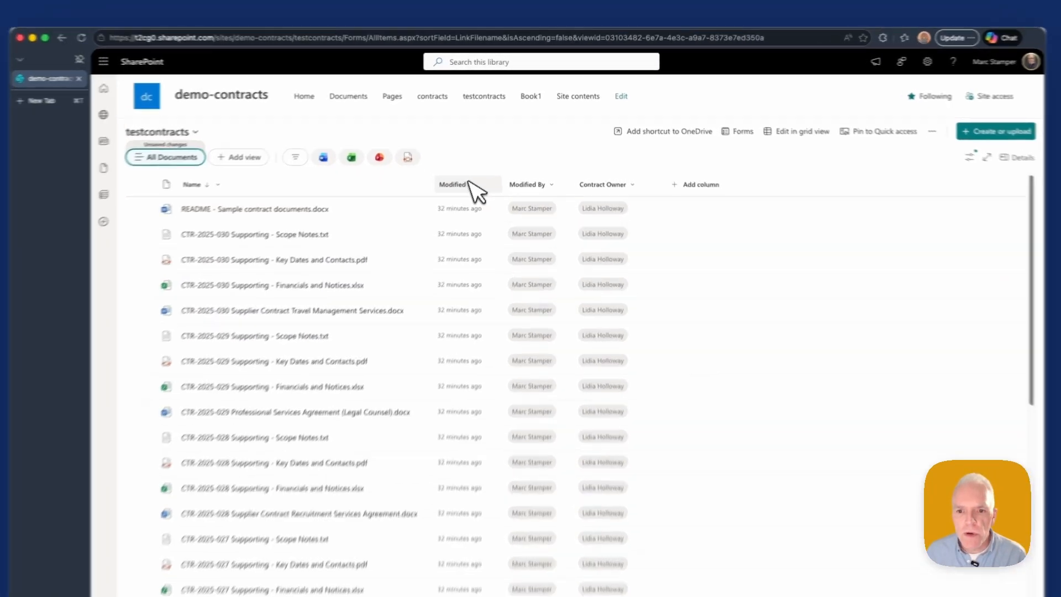
Sort the documents by Modified date, ascending followed by descending, and check the sort and filter options of the Modified By column.
{"action": "left_click", "coordinate": [476, 176]}
{"action": "left_click", "coordinate": [480, 193]}
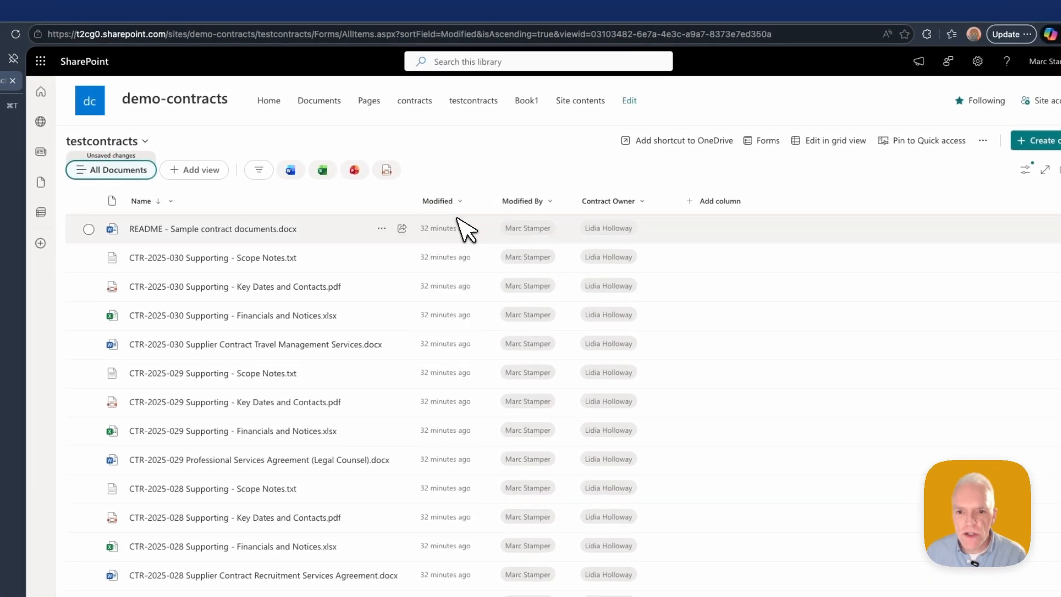
{"action": "left_click", "coordinate": [457, 203]}
{"action": "left_click", "coordinate": [461, 246]}
{"action": "left_click", "coordinate": [548, 202]}
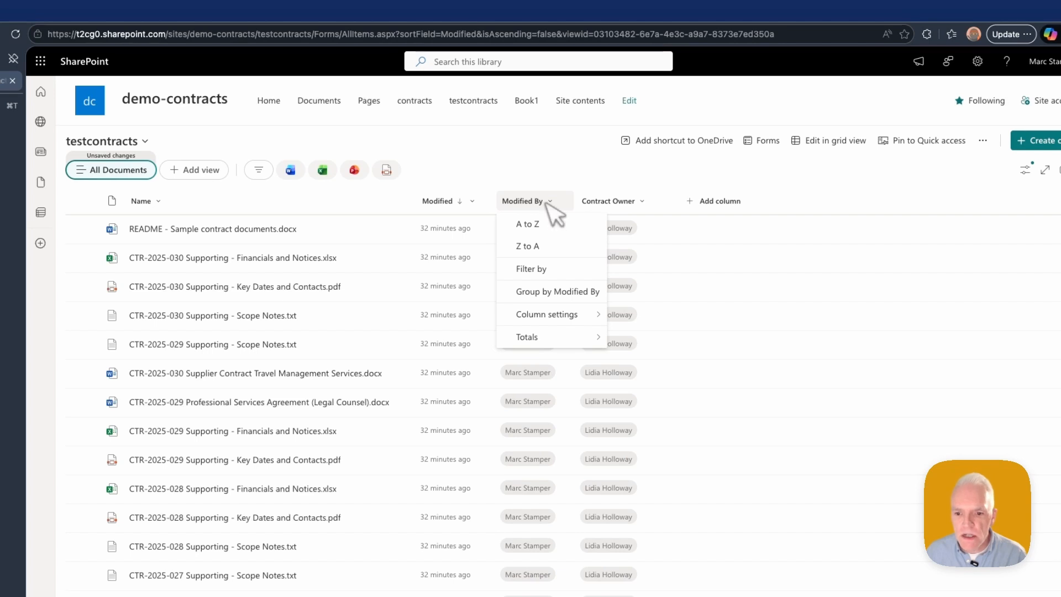
{"action": "left_click", "coordinate": [546, 168]}
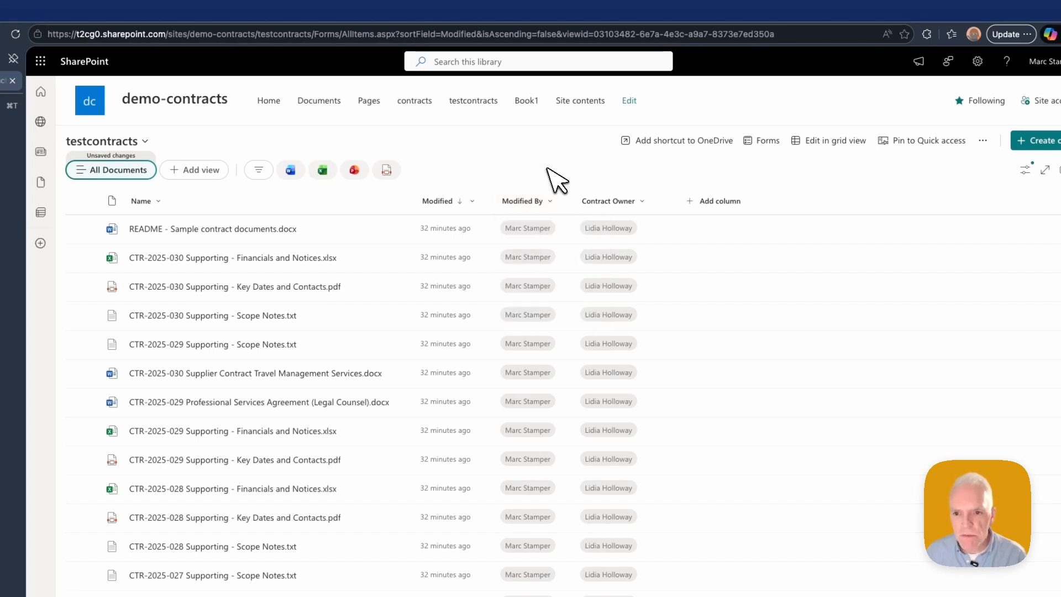
Sort the documents by Contract Owner from A to Z, look through the list, and reset the All Documents view changes.
{"action": "left_click", "coordinate": [641, 202]}
{"action": "left_click", "coordinate": [647, 225]}
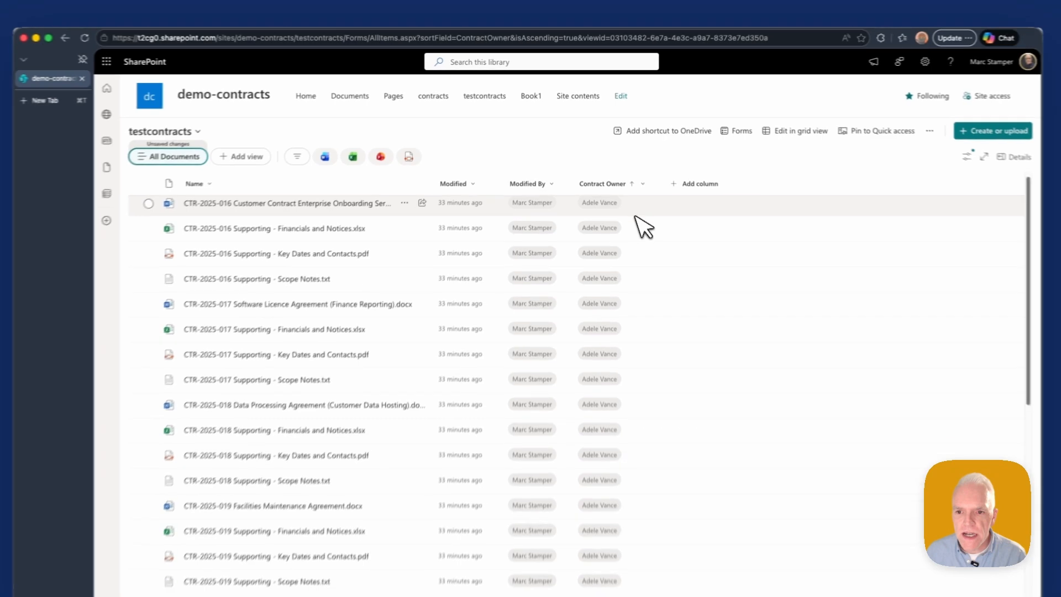
{"action": "scroll", "coordinate": [655, 250], "scroll_direction": "down", "scroll_amount": 5}
{"action": "scroll", "coordinate": [641, 209], "scroll_direction": "down", "scroll_amount": 15}
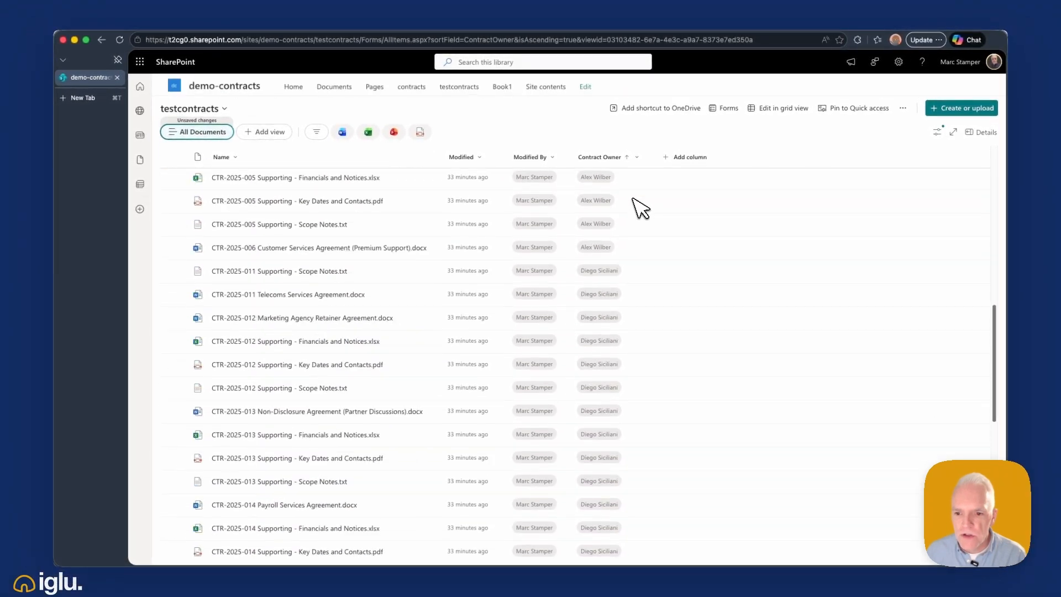
{"action": "scroll", "coordinate": [641, 204], "scroll_direction": "down", "scroll_amount": 15}
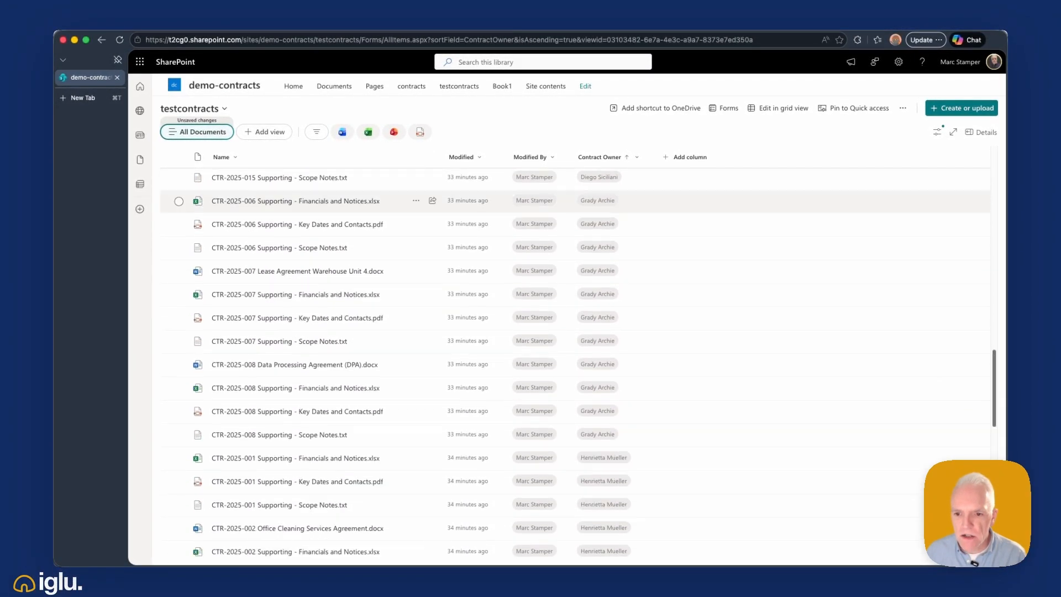
{"action": "scroll", "coordinate": [641, 204], "scroll_direction": "up", "scroll_amount": 20}
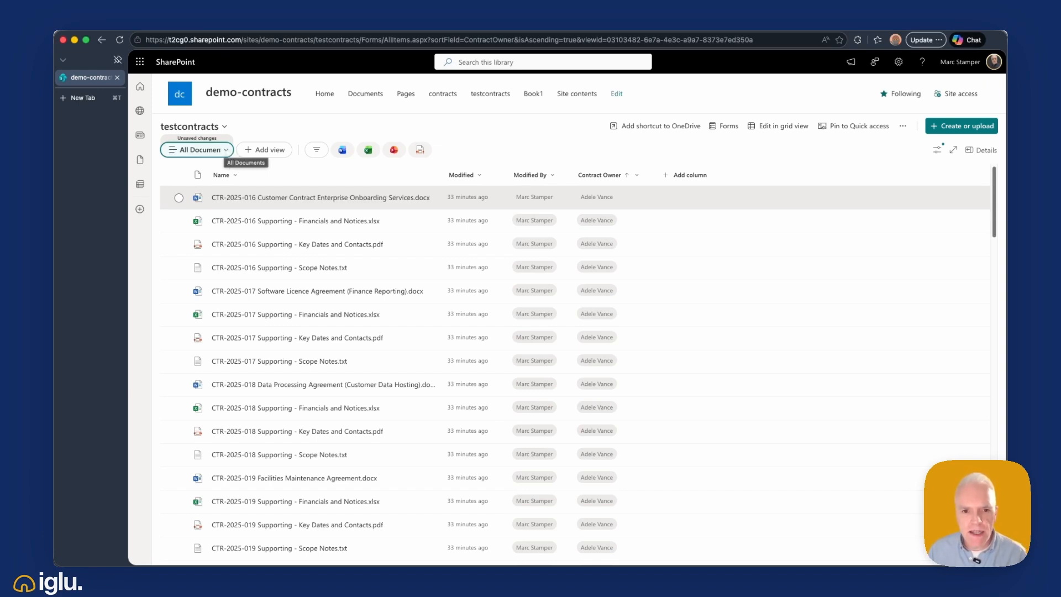
{"action": "left_click", "coordinate": [226, 149]}
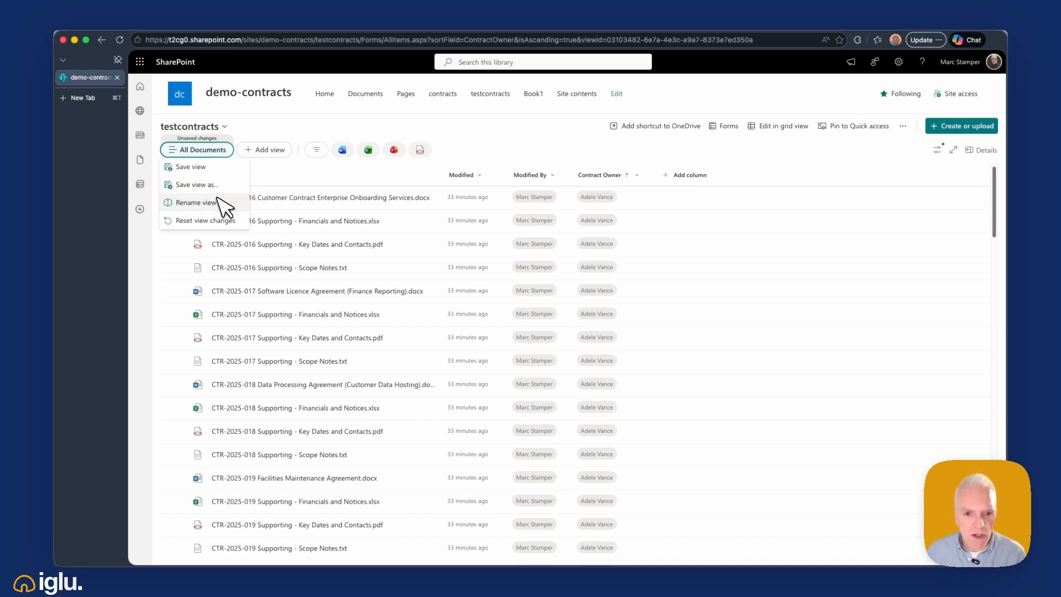
{"action": "left_click", "coordinate": [218, 220]}
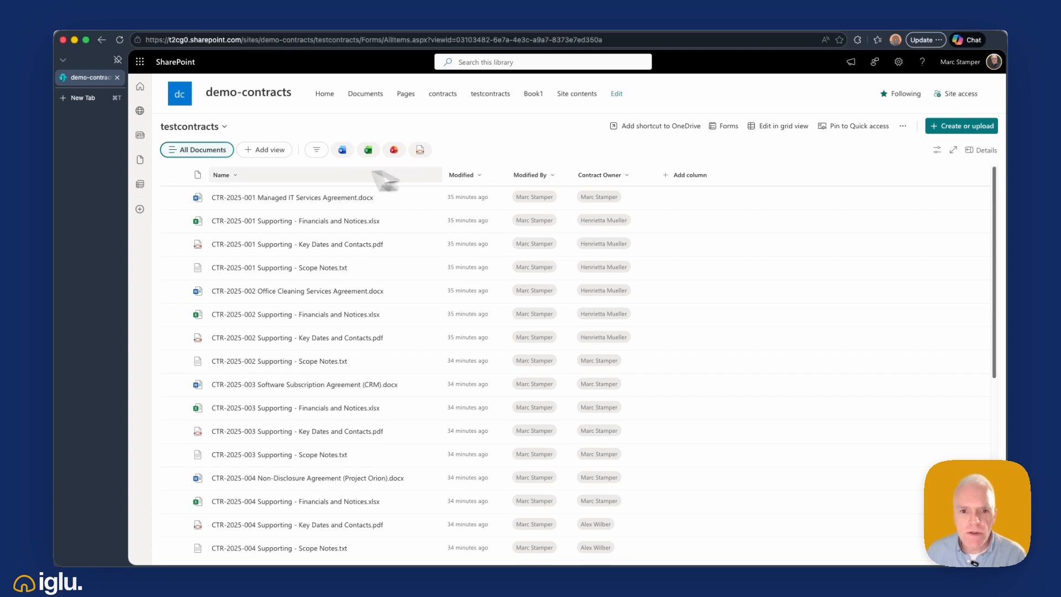
Start creating a public library view and name it as containing only the account owner's documents.
{"action": "left_click", "coordinate": [272, 154]}
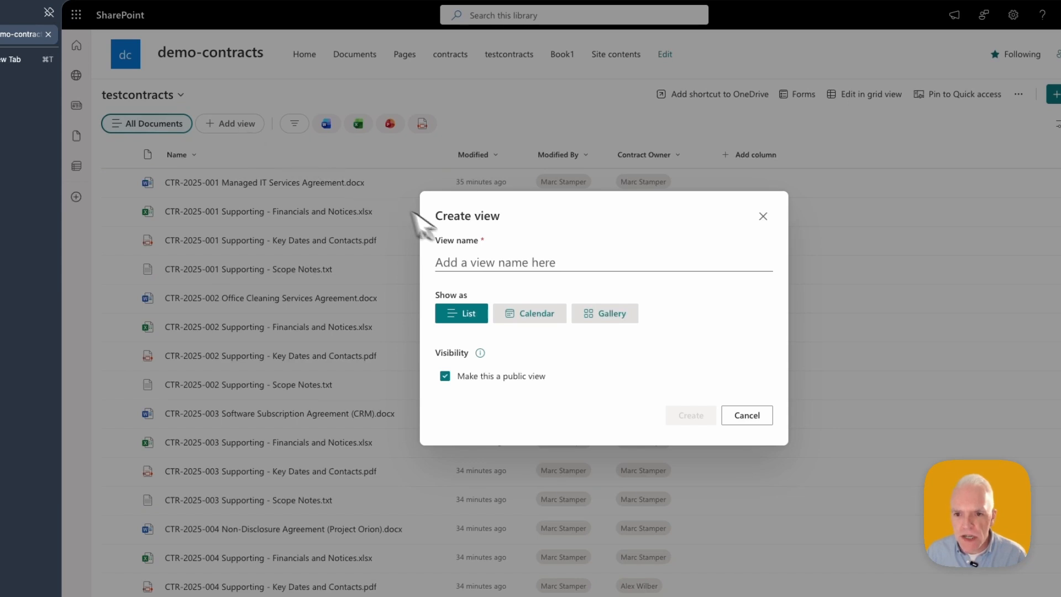
{"action": "left_click", "coordinate": [494, 256]}
{"action": "type", "text": "only Marc's documents"}
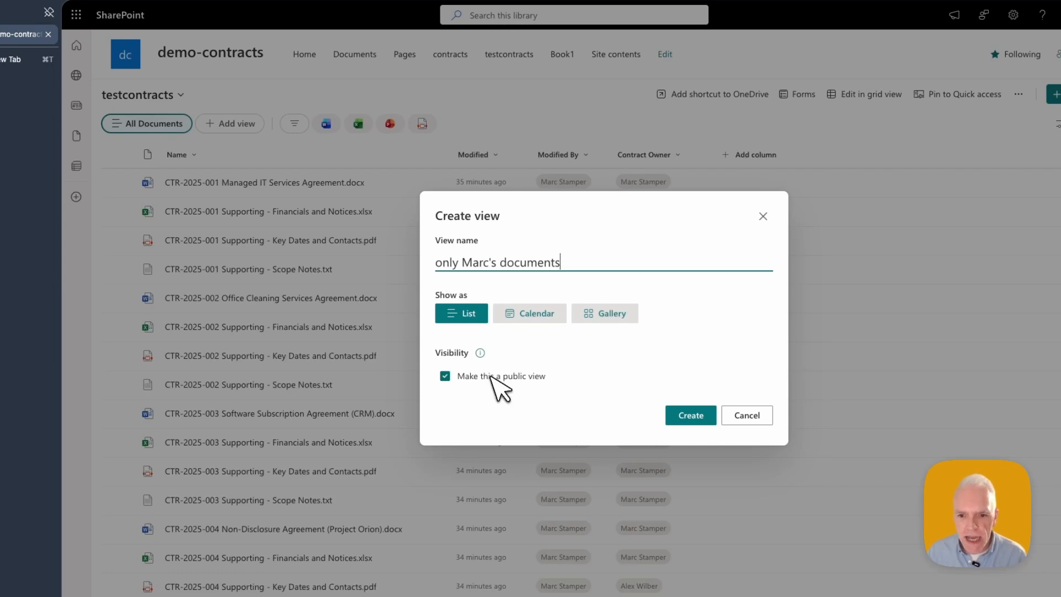
{"action": "mouse_move", "coordinate": [485, 354]}
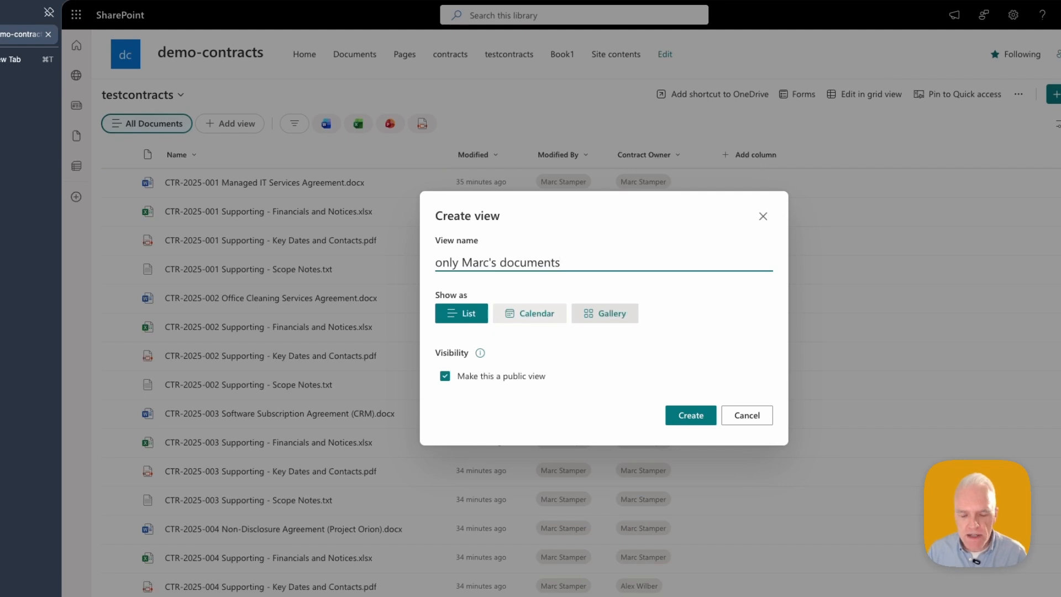
Try the Calendar layout with its start date choices and the Gallery layout for the new view.
{"action": "left_click", "coordinate": [534, 314]}
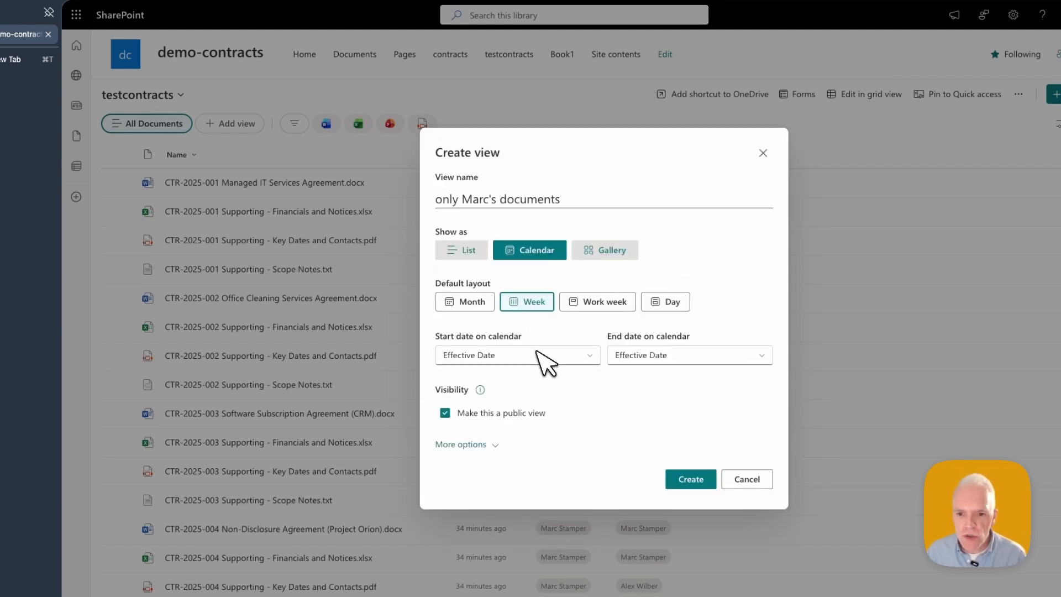
{"action": "left_click", "coordinate": [536, 355]}
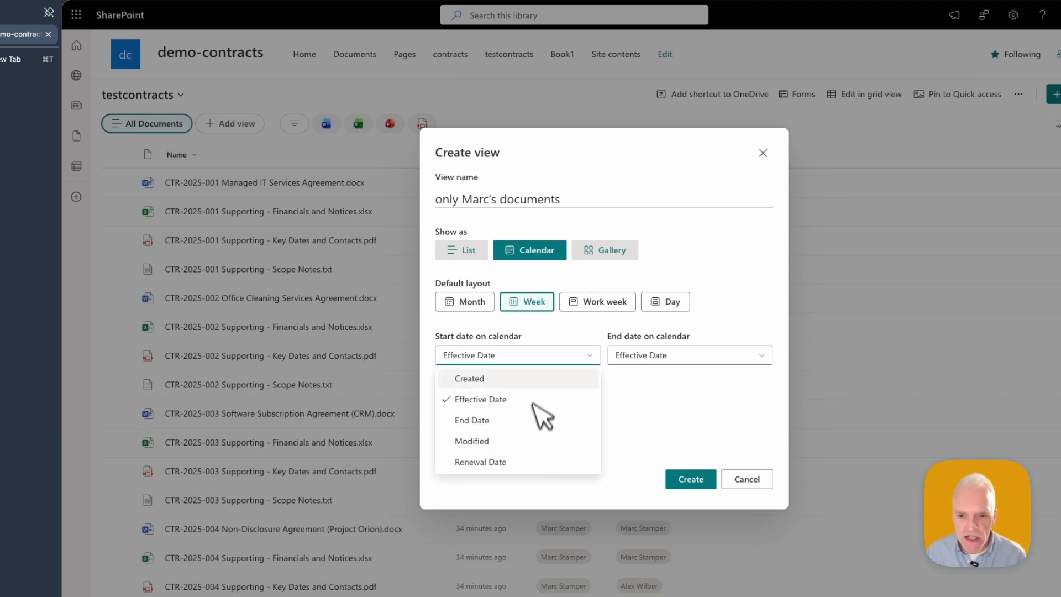
{"action": "left_click", "coordinate": [628, 387]}
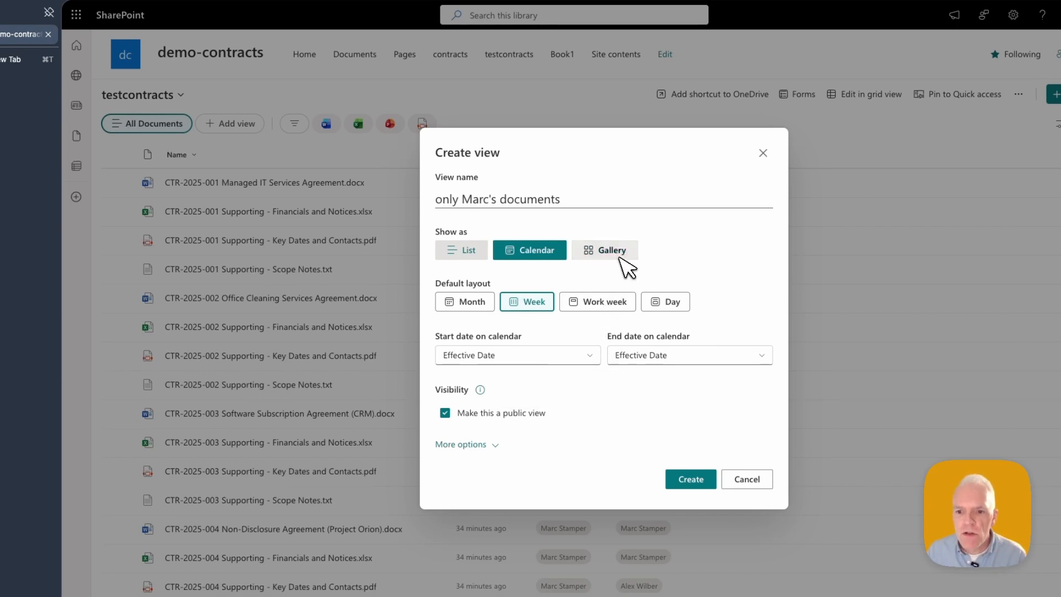
{"action": "left_click", "coordinate": [620, 253]}
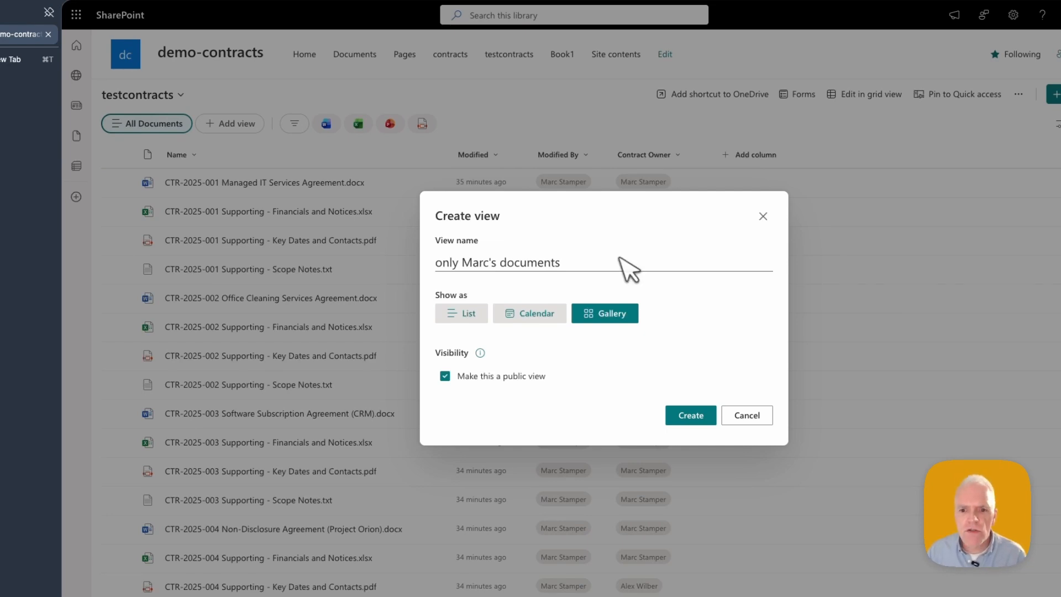
Set the new view to show as a List and create it.
{"action": "left_click", "coordinate": [465, 312]}
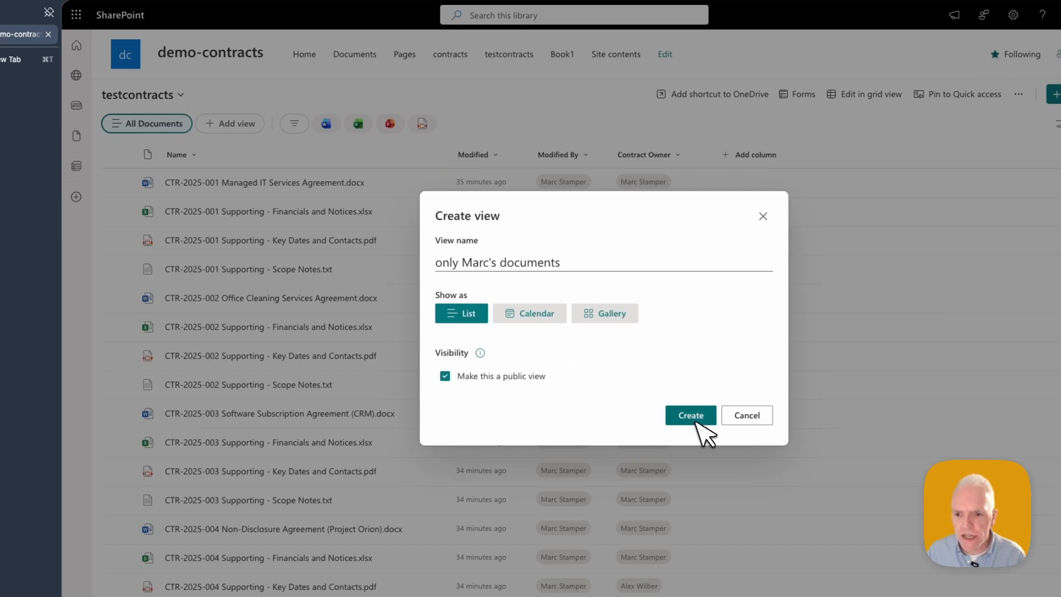
{"action": "left_click", "coordinate": [697, 422]}
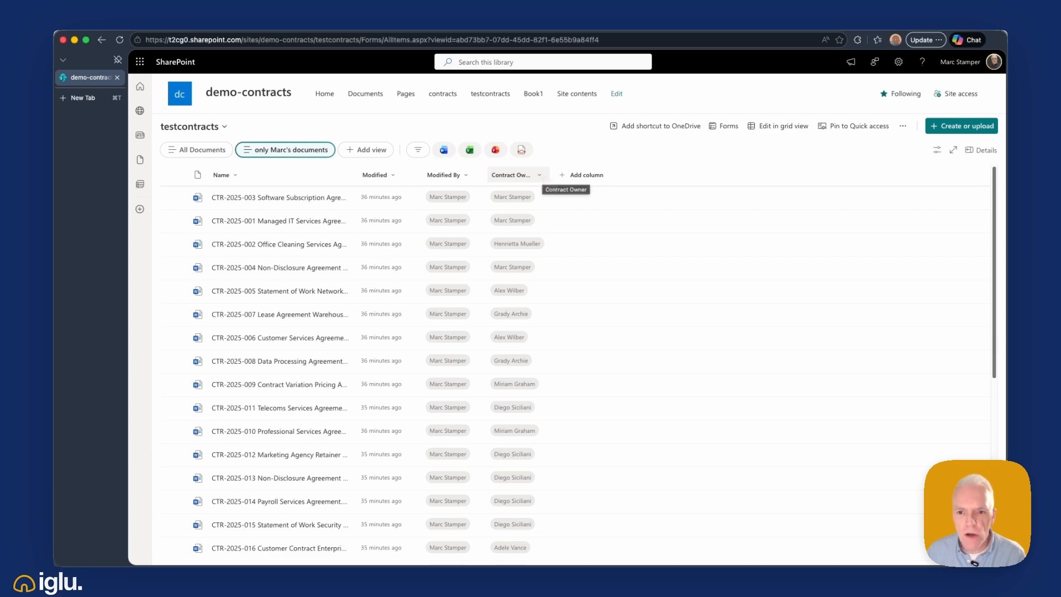
Filter the new view by Contract Owner to the account owner's own name and save the view.
{"action": "left_click", "coordinate": [531, 174]}
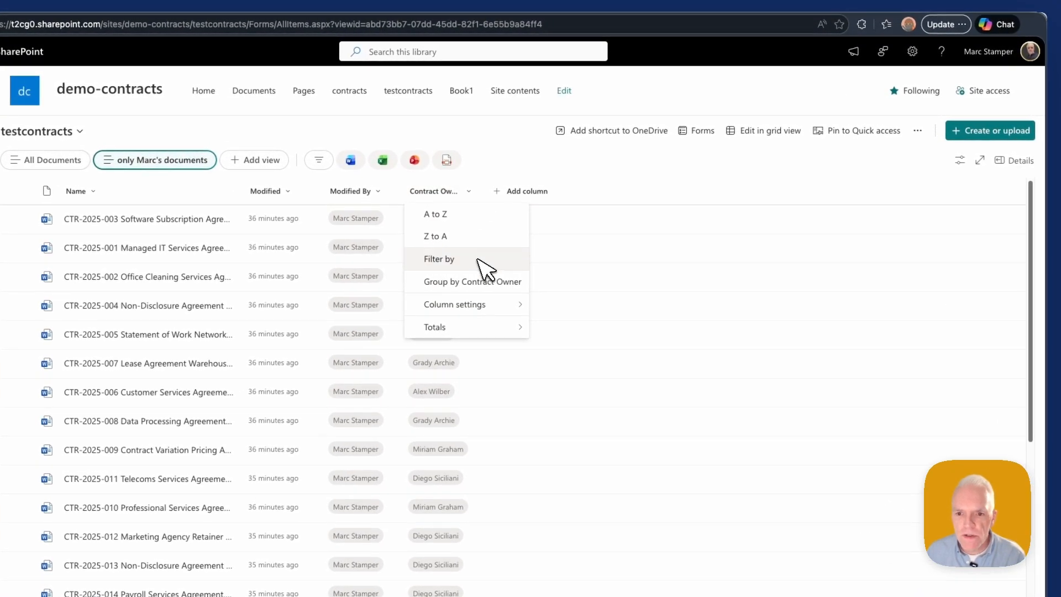
{"action": "left_click", "coordinate": [478, 259]}
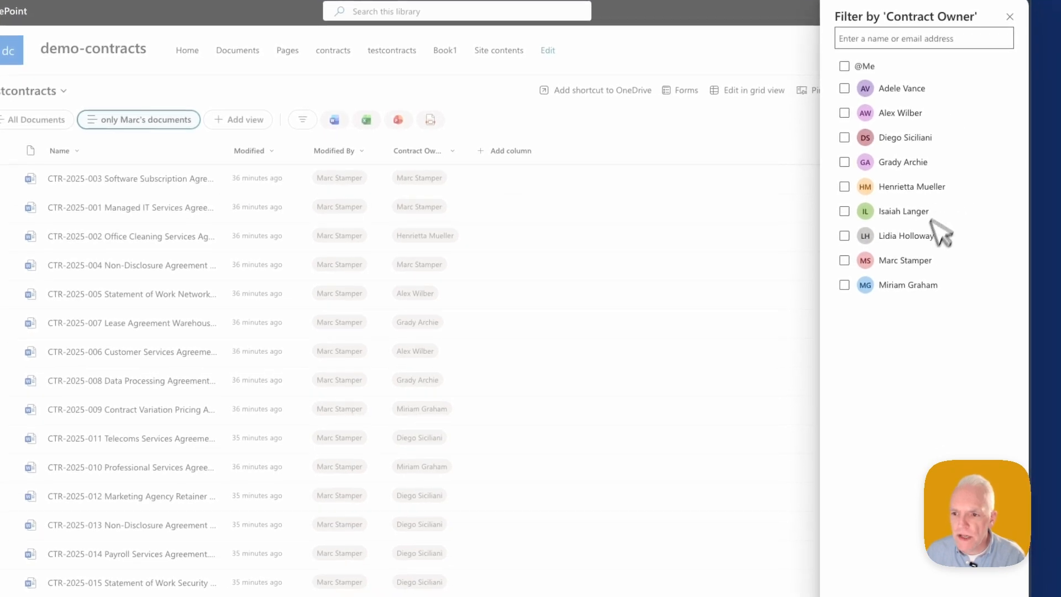
{"action": "left_click", "coordinate": [914, 261]}
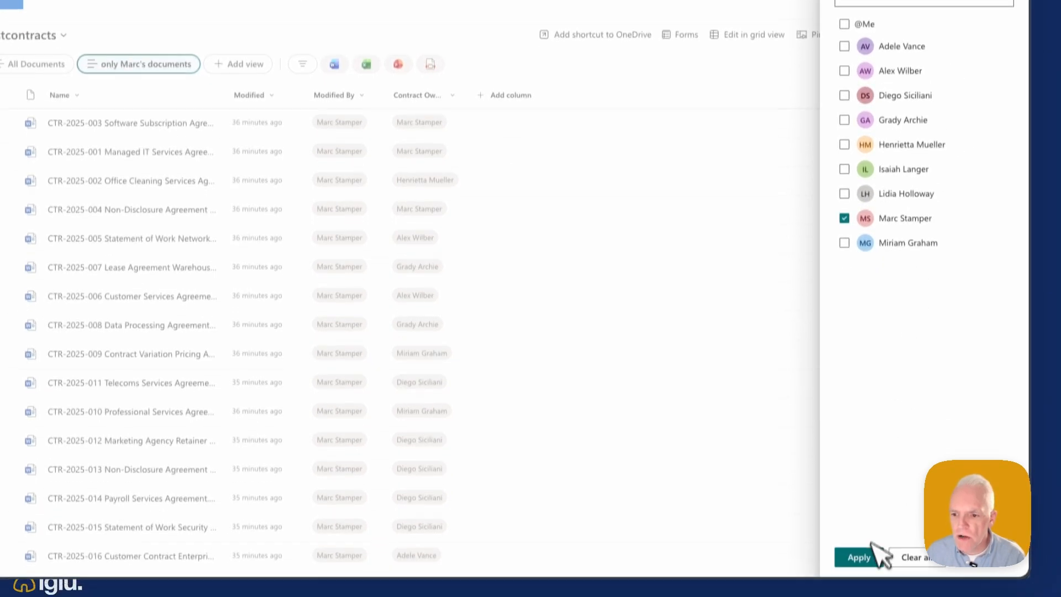
{"action": "left_click", "coordinate": [867, 558]}
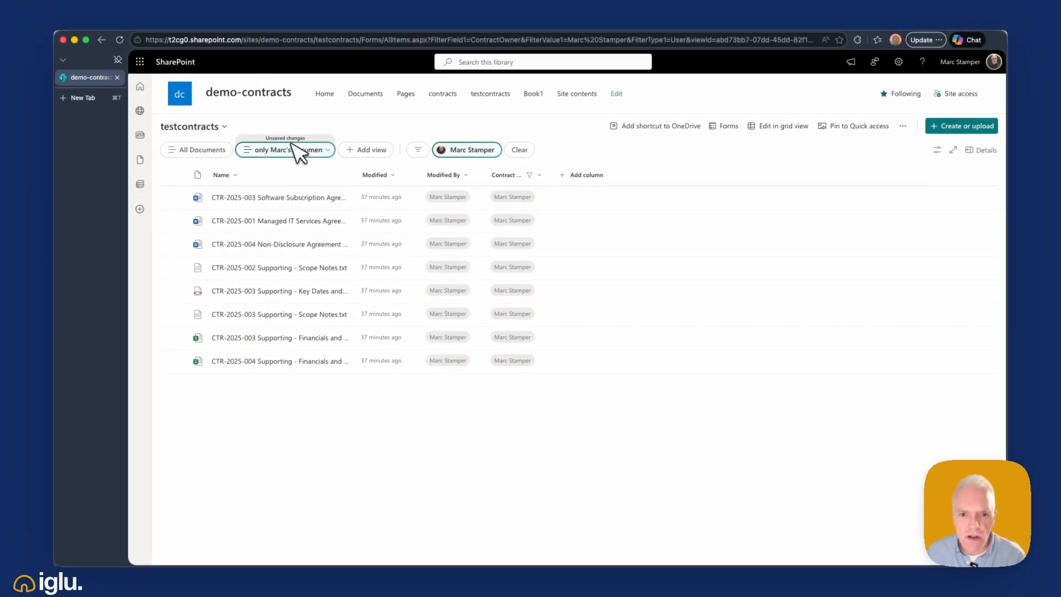
{"action": "left_click", "coordinate": [326, 150]}
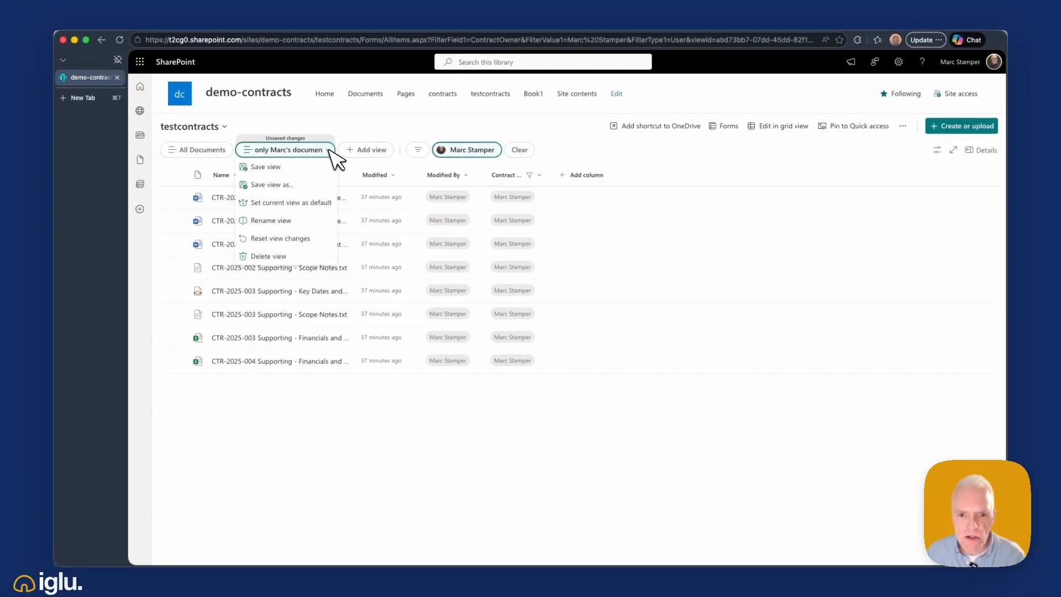
{"action": "left_click", "coordinate": [310, 167]}
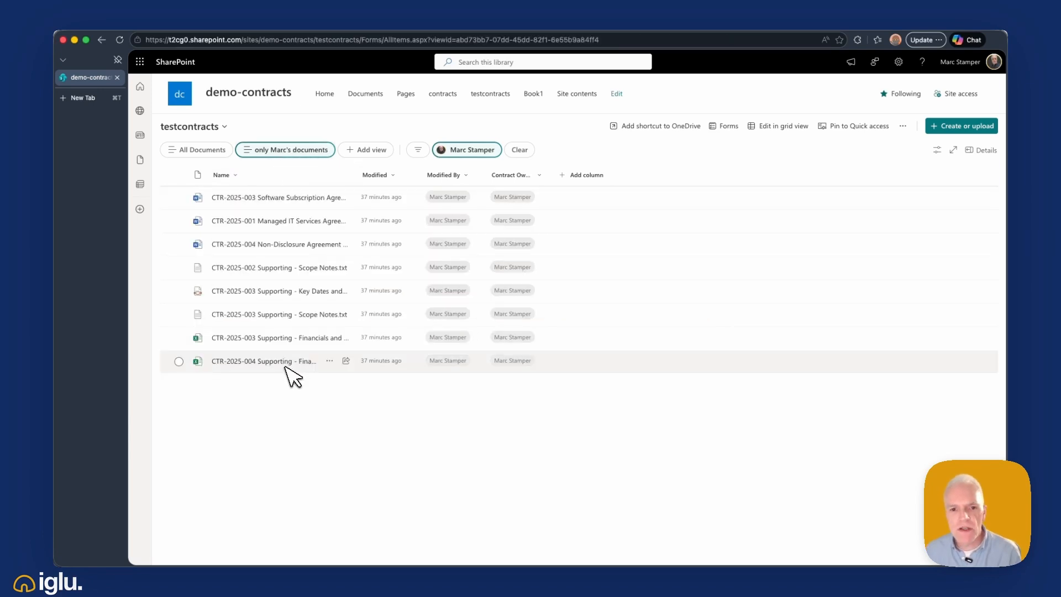
Switch to the All Documents view and look through its complete list of contract files.
{"action": "left_click", "coordinate": [211, 155]}
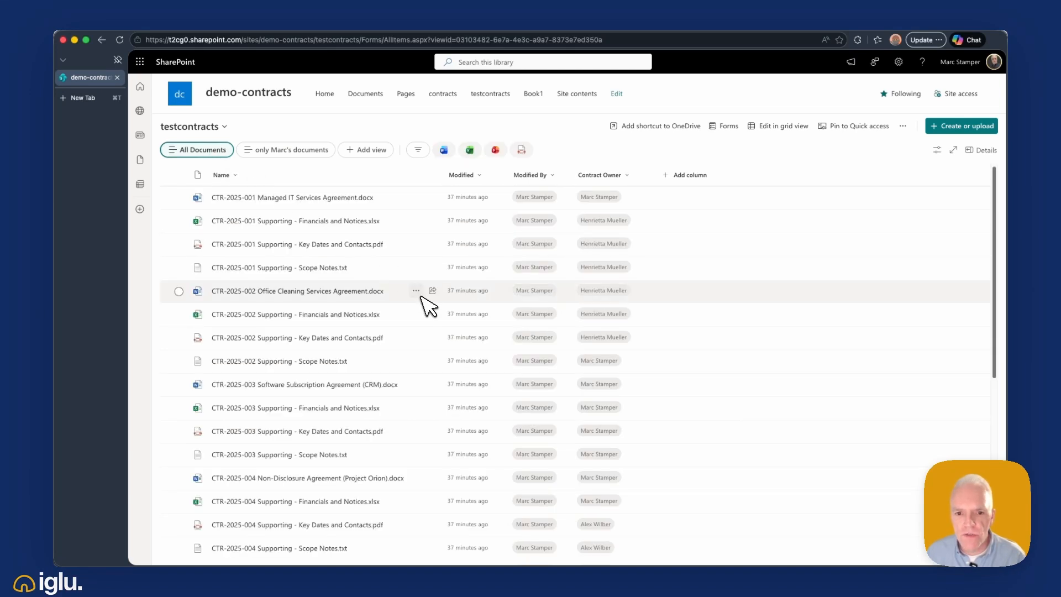
{"action": "scroll", "coordinate": [424, 301], "scroll_direction": "down", "scroll_amount": 5}
{"action": "scroll", "coordinate": [429, 306], "scroll_direction": "down", "scroll_amount": 10}
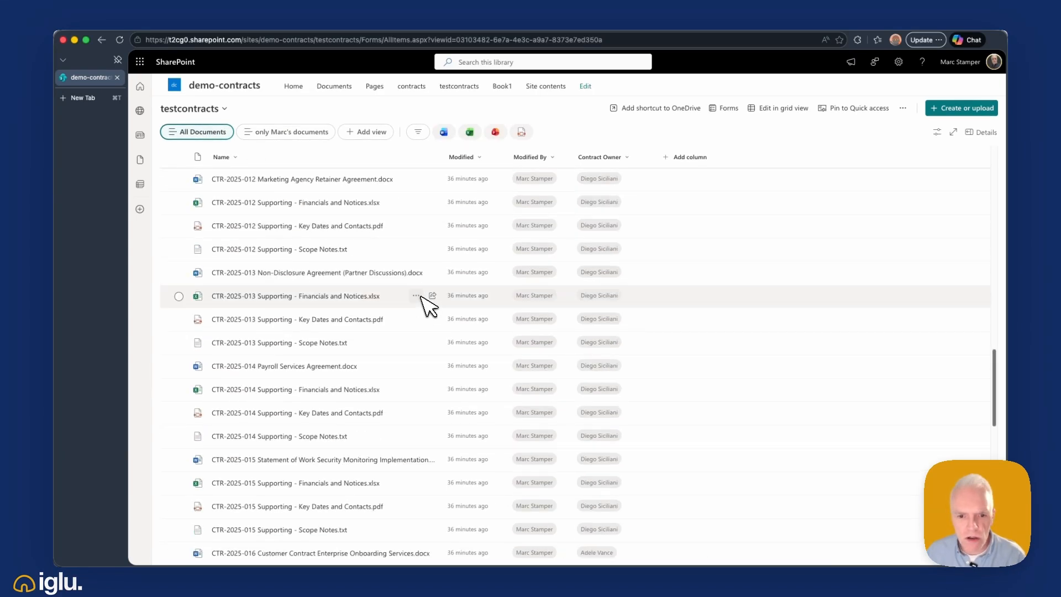
{"action": "scroll", "coordinate": [428, 305], "scroll_direction": "down", "scroll_amount": 5}
{"action": "scroll", "coordinate": [428, 305], "scroll_direction": "up", "scroll_amount": 15}
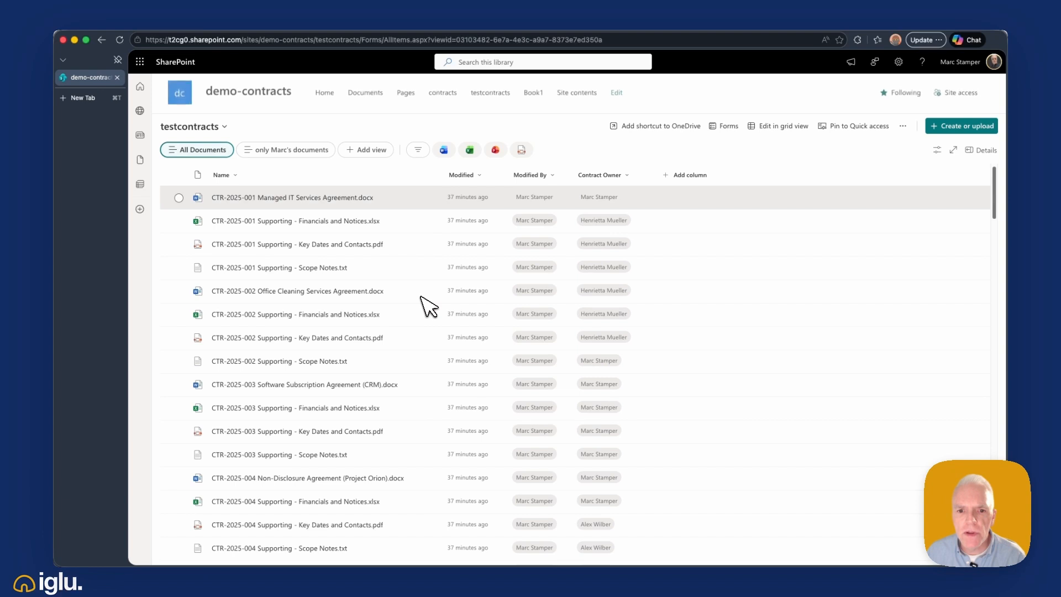
Reopen the saved owner-filtered view, clear its filter without saving, and return to All Documents.
{"action": "left_click", "coordinate": [288, 155]}
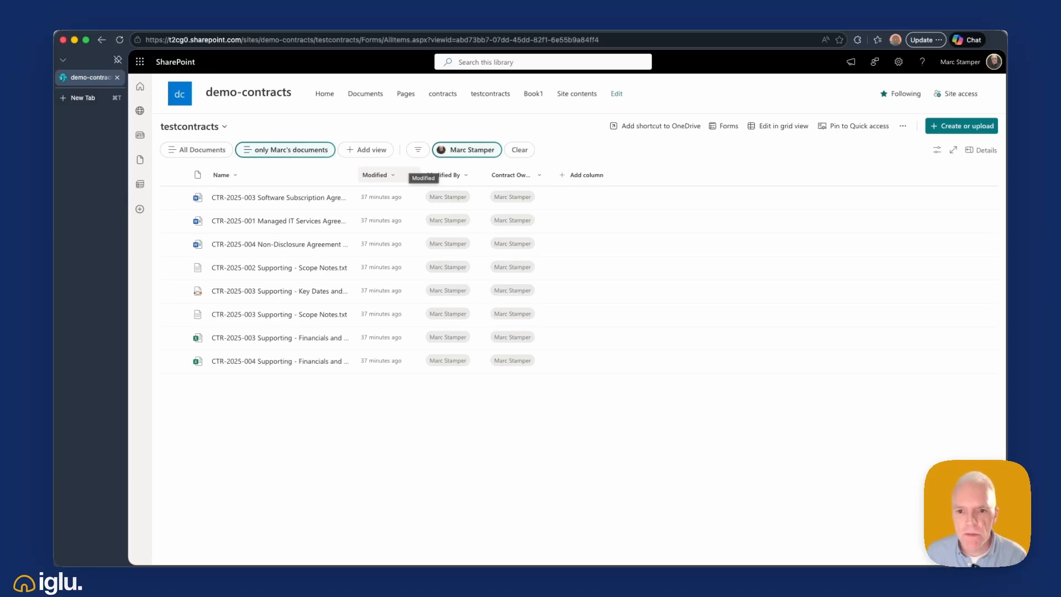
{"action": "left_click", "coordinate": [520, 151]}
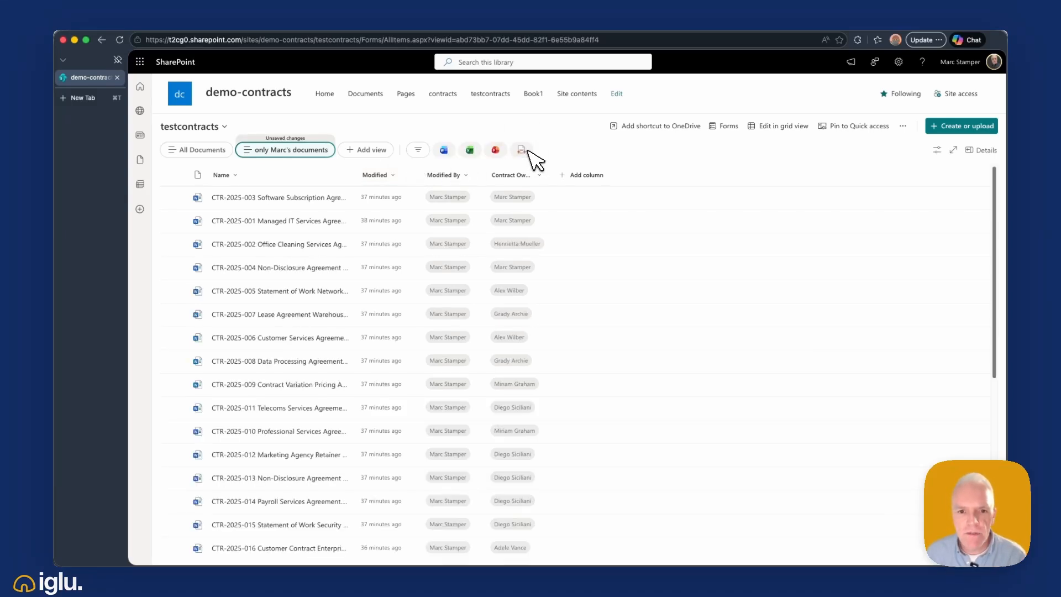
{"action": "left_click", "coordinate": [216, 151]}
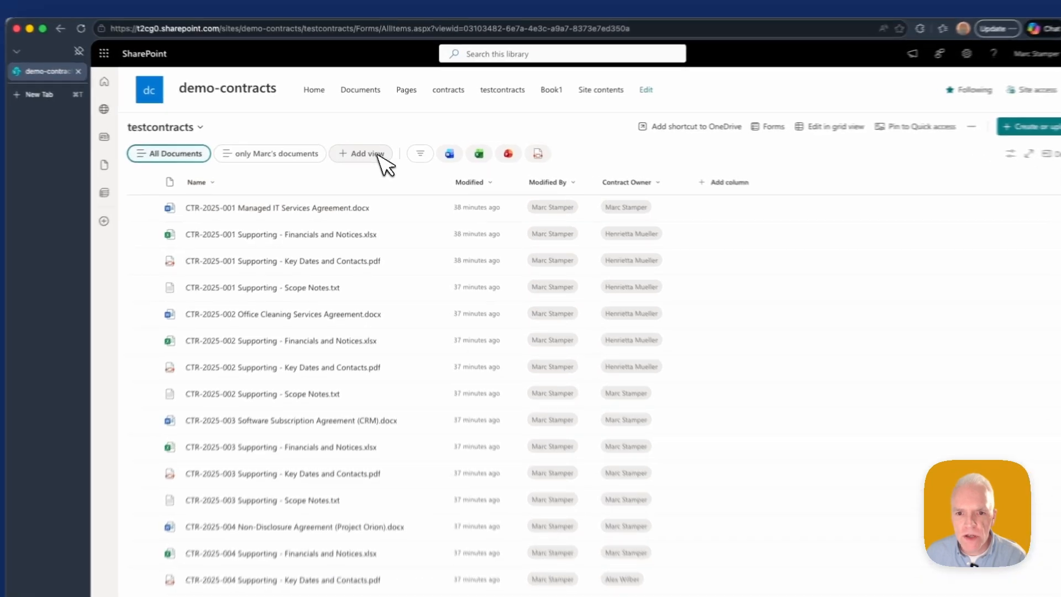
Create a public view named "word docs by owner" shown as a List.
{"action": "left_click", "coordinate": [381, 151]}
{"action": "left_click", "coordinate": [471, 243]}
{"action": "type", "text": "wor"}
{"action": "type", "text": "d docs by "}
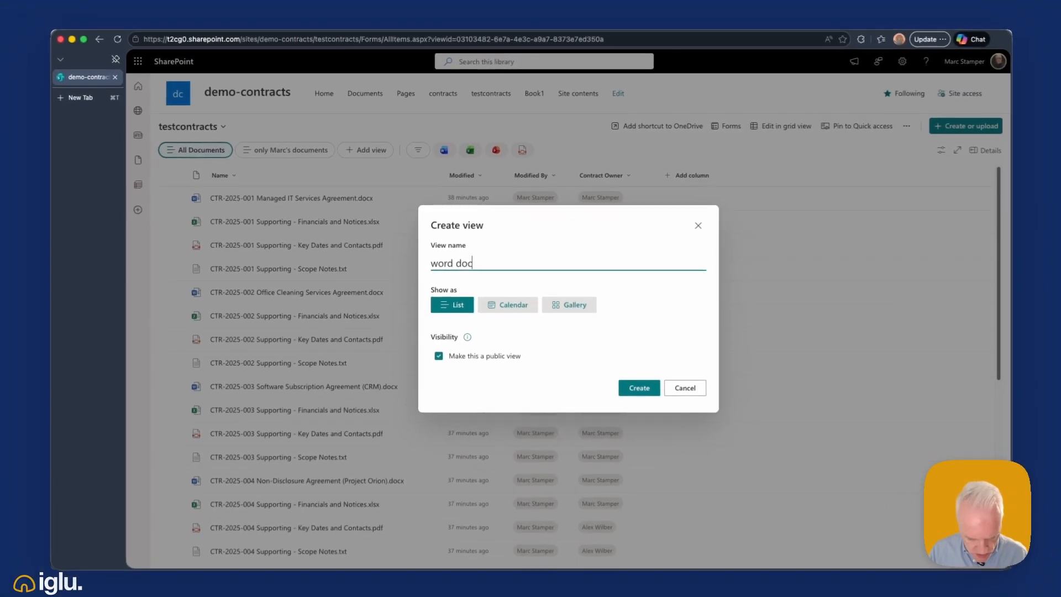
{"action": "type", "text": "owner"}
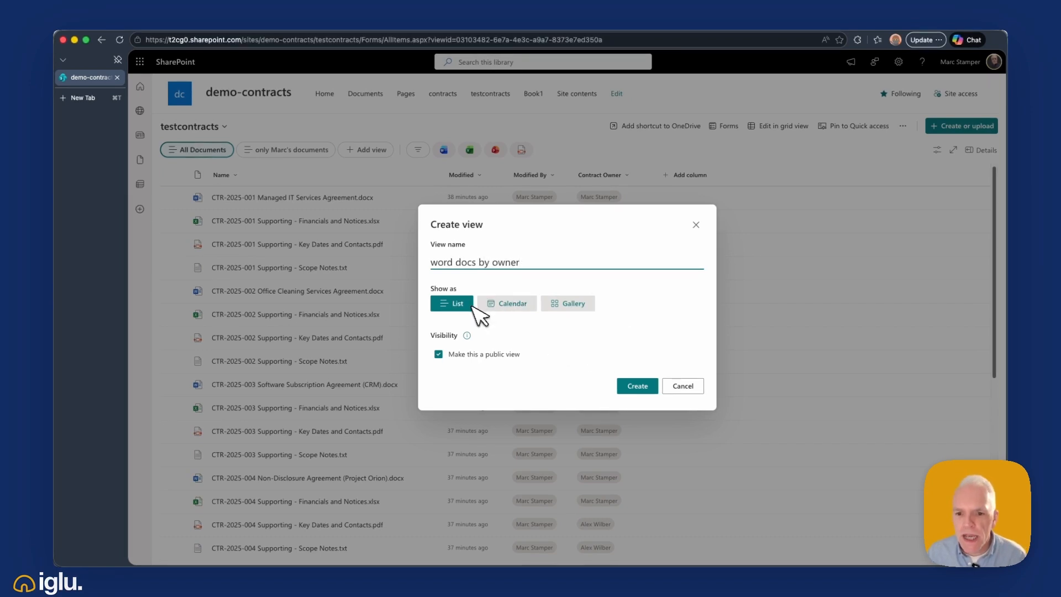
{"action": "left_click", "coordinate": [639, 389]}
Filter the new view to the Word file type, look through the filtered list and close the filter options.
{"action": "left_click", "coordinate": [513, 150]}
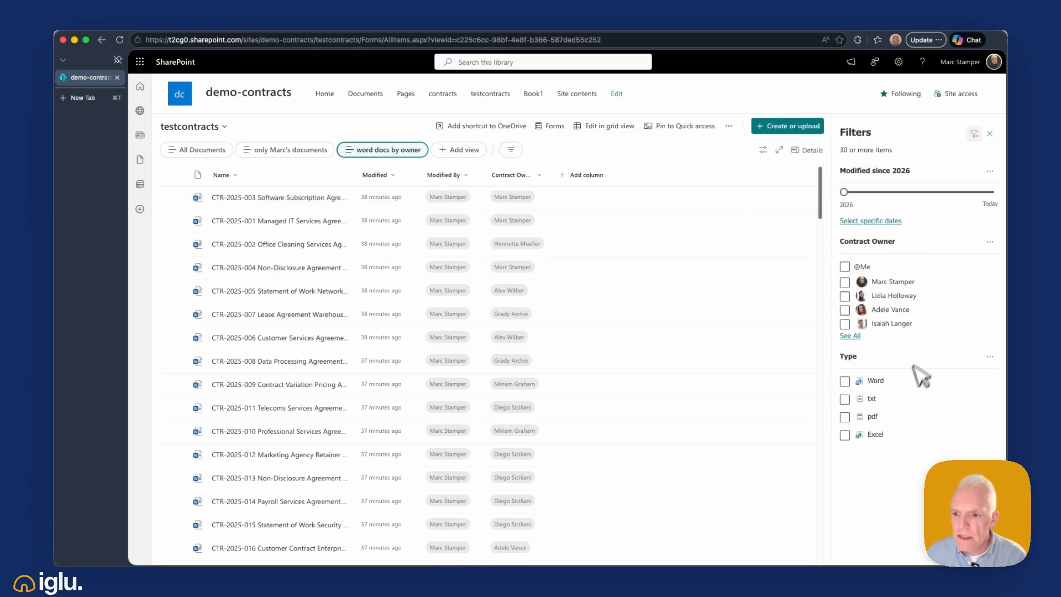
{"action": "left_click", "coordinate": [845, 382]}
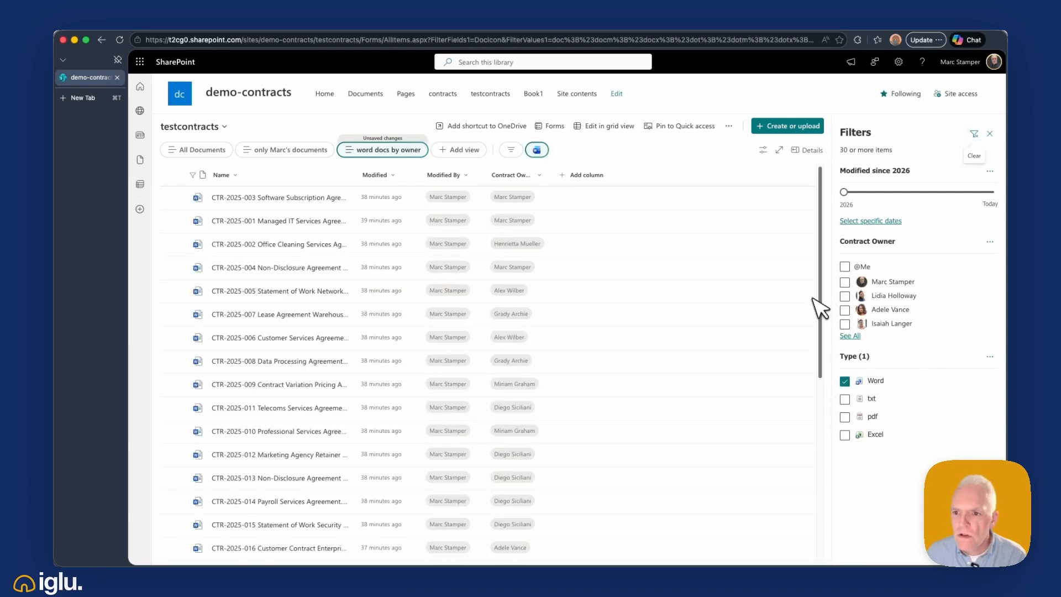
{"action": "scroll", "coordinate": [448, 215], "scroll_direction": "down", "scroll_amount": 10}
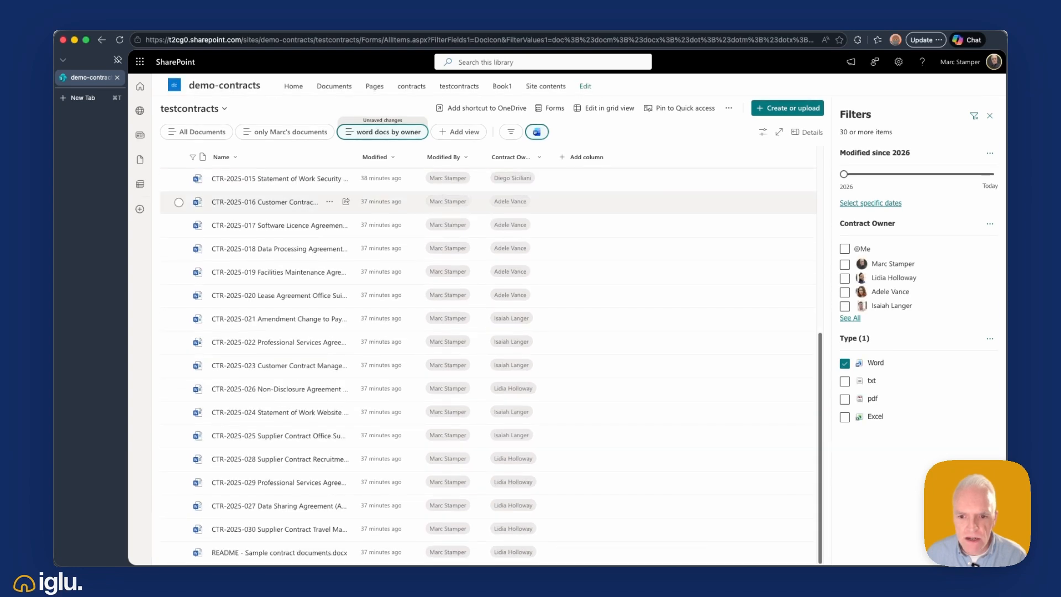
{"action": "scroll", "coordinate": [445, 217], "scroll_direction": "up", "scroll_amount": 10}
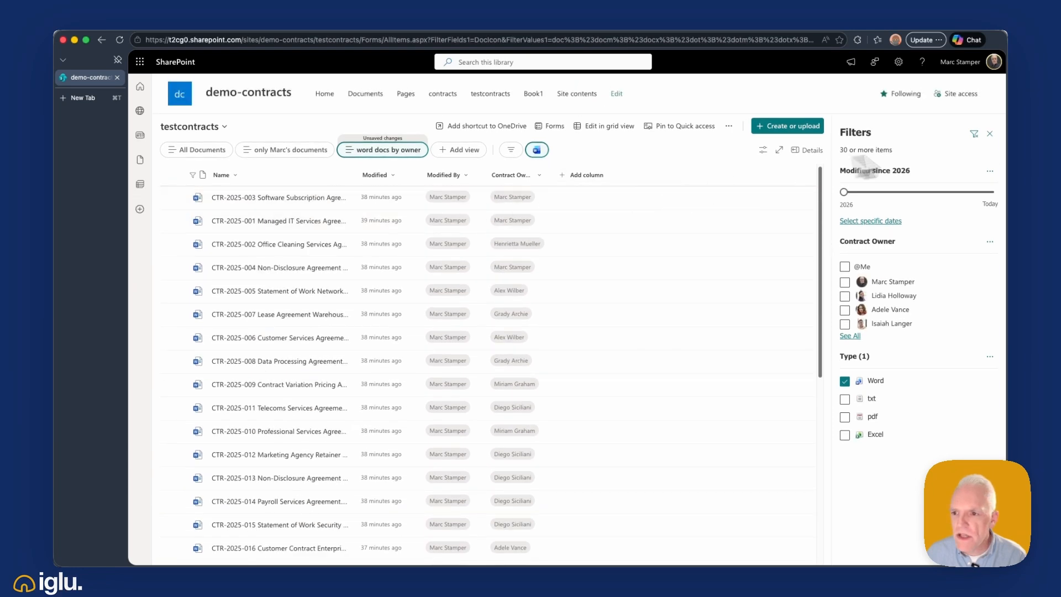
{"action": "left_click", "coordinate": [990, 133]}
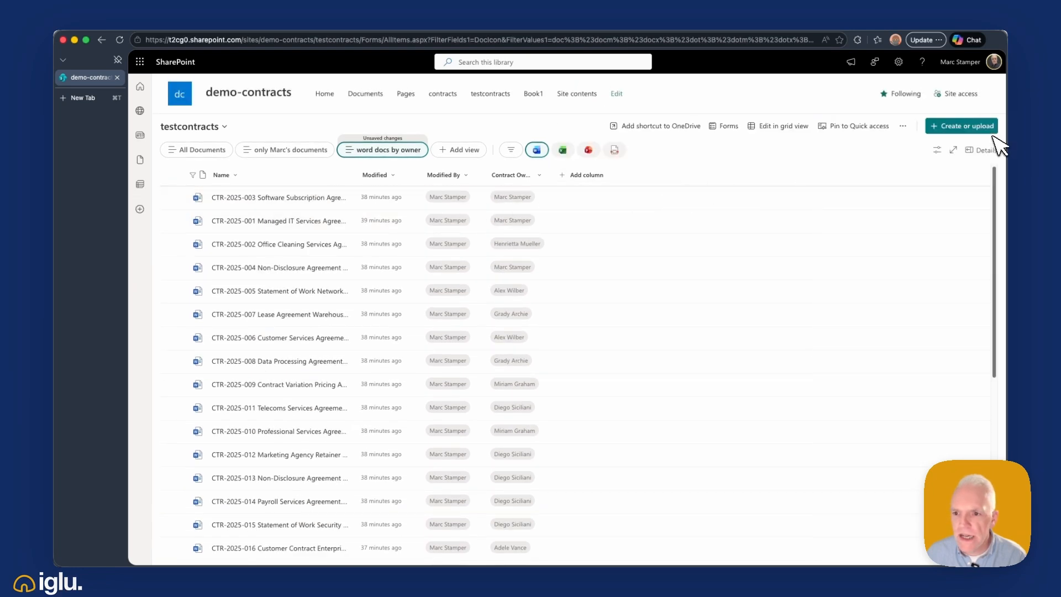
Group the Word documents by Contract Owner and collapse every owner group.
{"action": "left_click", "coordinate": [537, 173]}
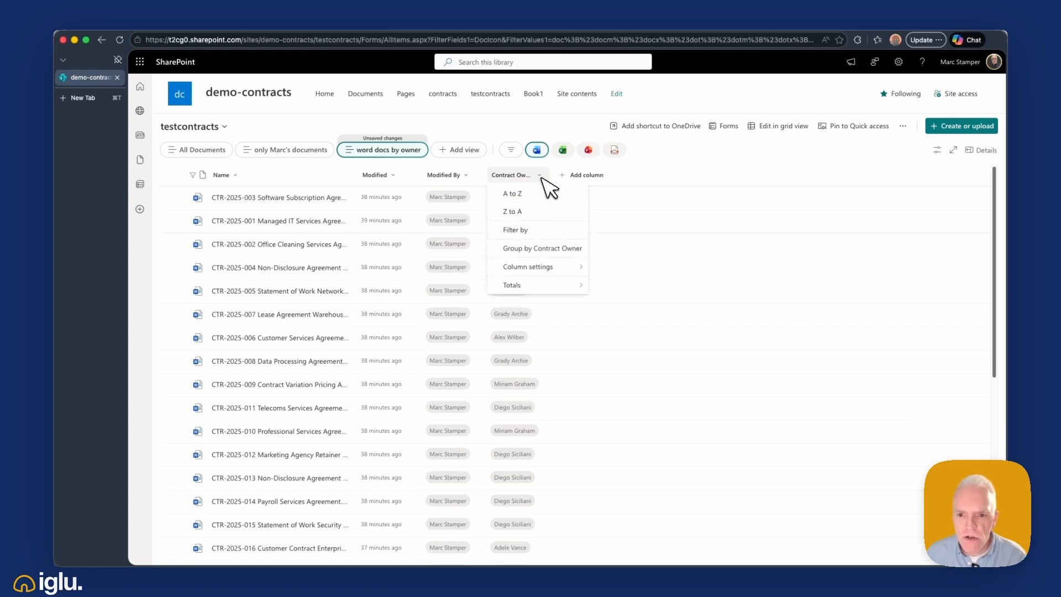
{"action": "left_click", "coordinate": [546, 248]}
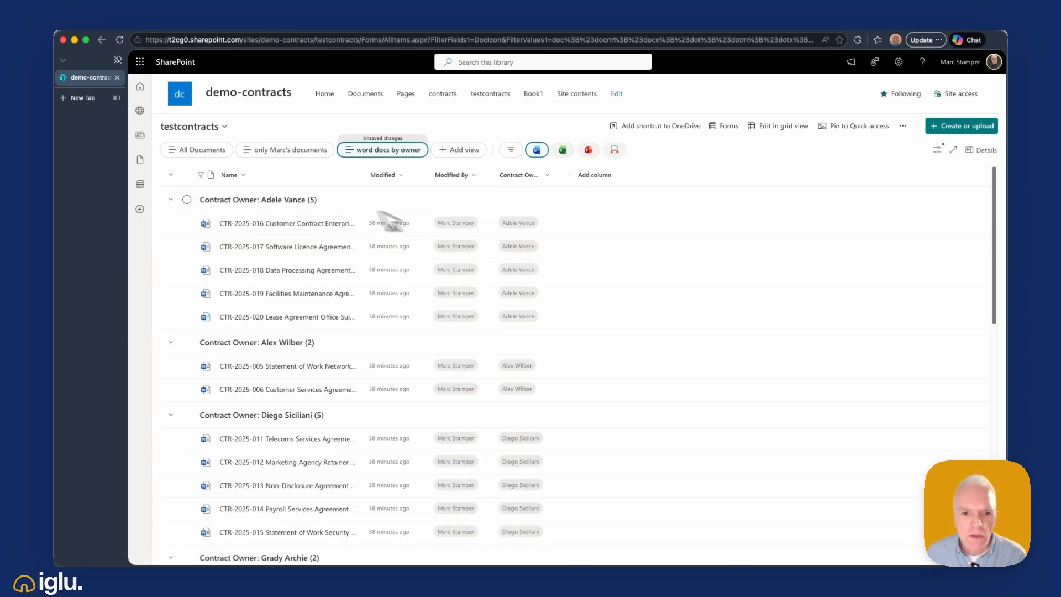
{"action": "left_click", "coordinate": [172, 200]}
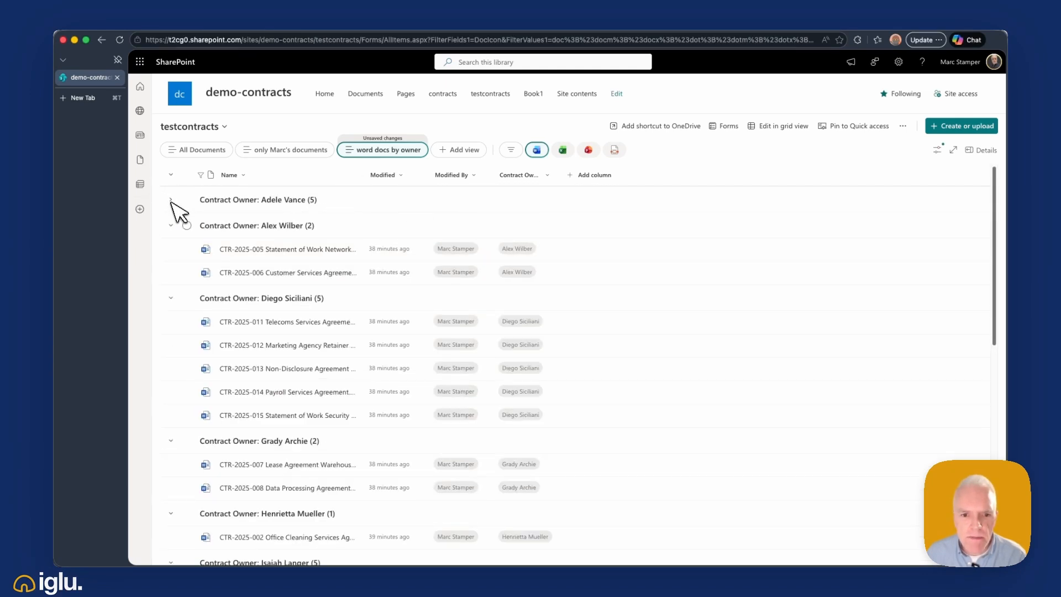
{"action": "left_click", "coordinate": [171, 226]}
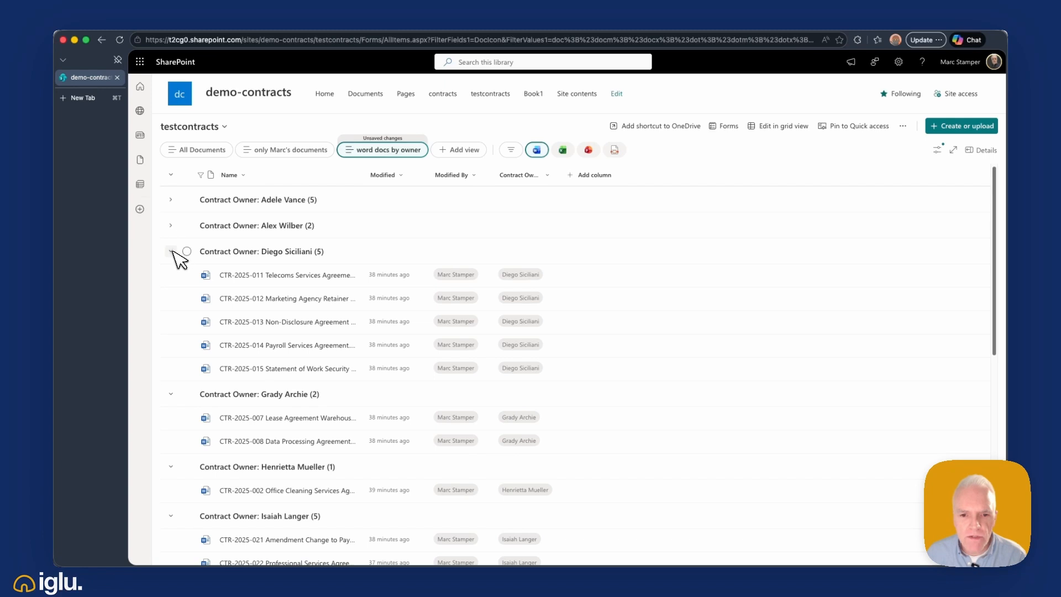
{"action": "left_click", "coordinate": [172, 251]}
{"action": "left_click", "coordinate": [172, 277]}
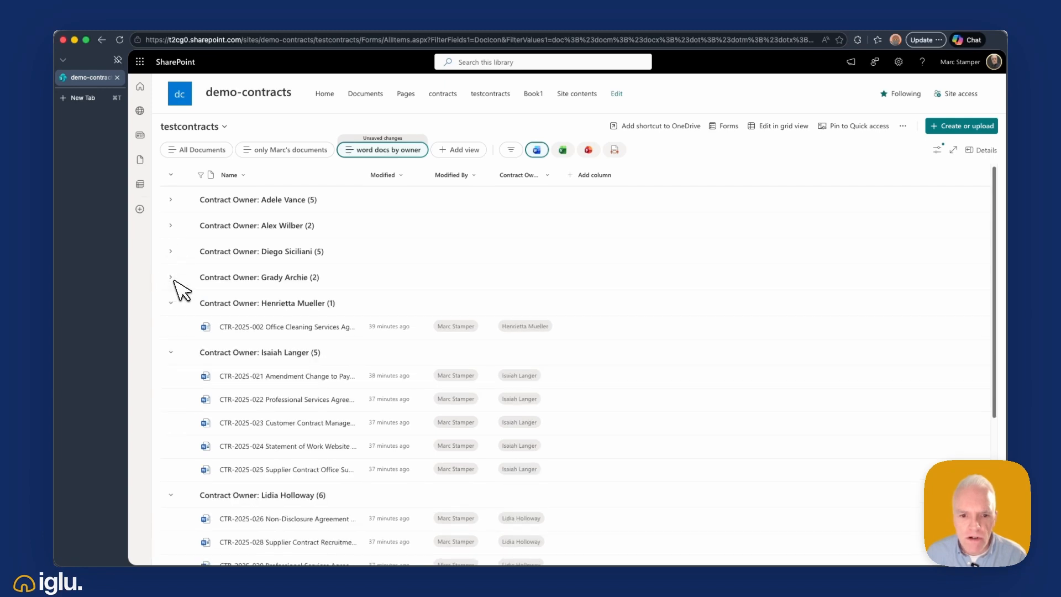
{"action": "left_click", "coordinate": [171, 303]}
{"action": "left_click", "coordinate": [172, 329]}
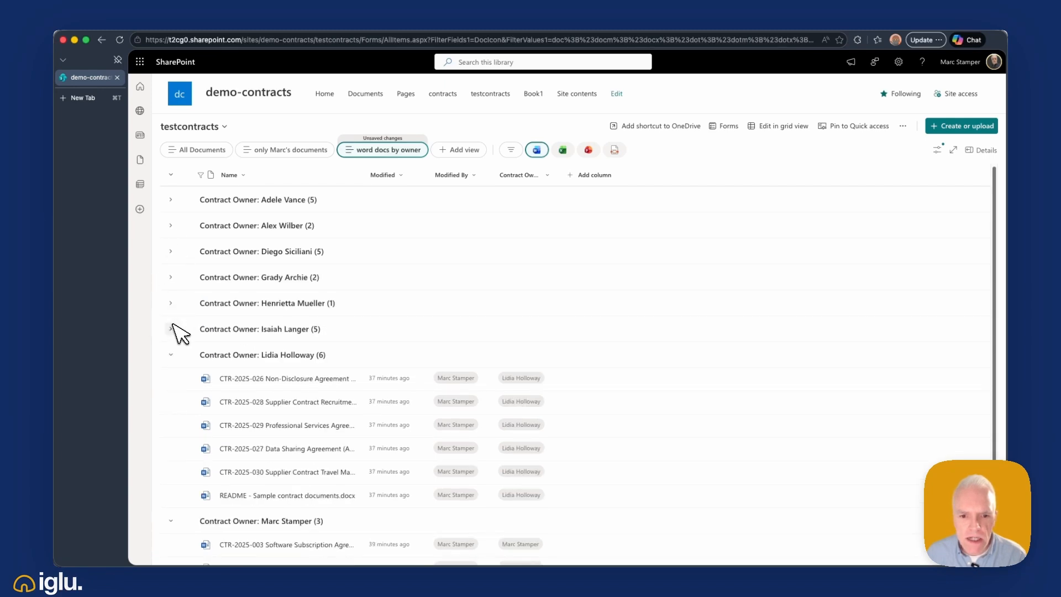
{"action": "left_click", "coordinate": [172, 355]}
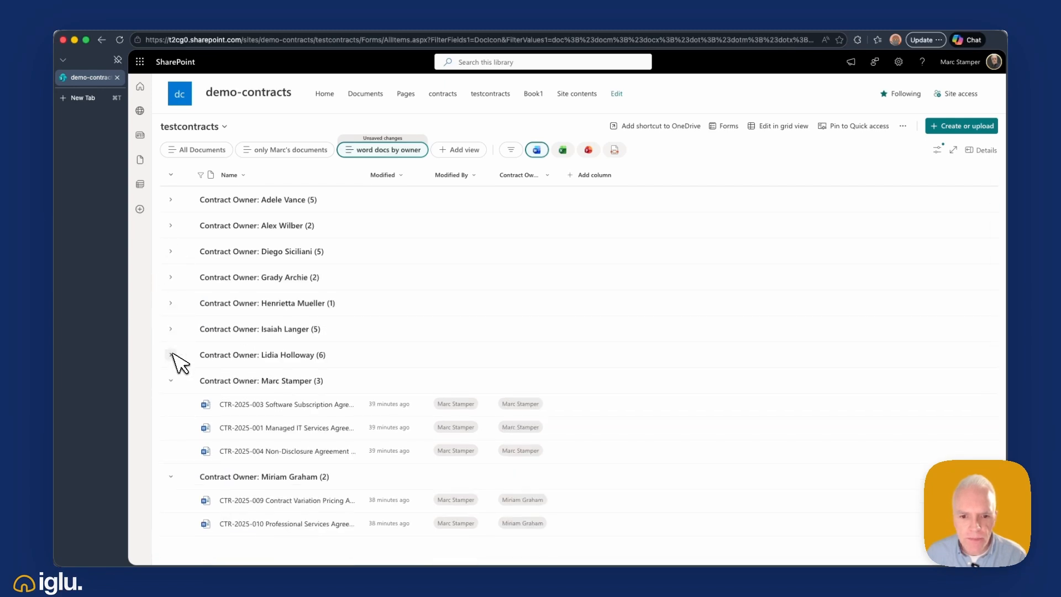
{"action": "left_click", "coordinate": [171, 380]}
{"action": "left_click", "coordinate": [172, 407]}
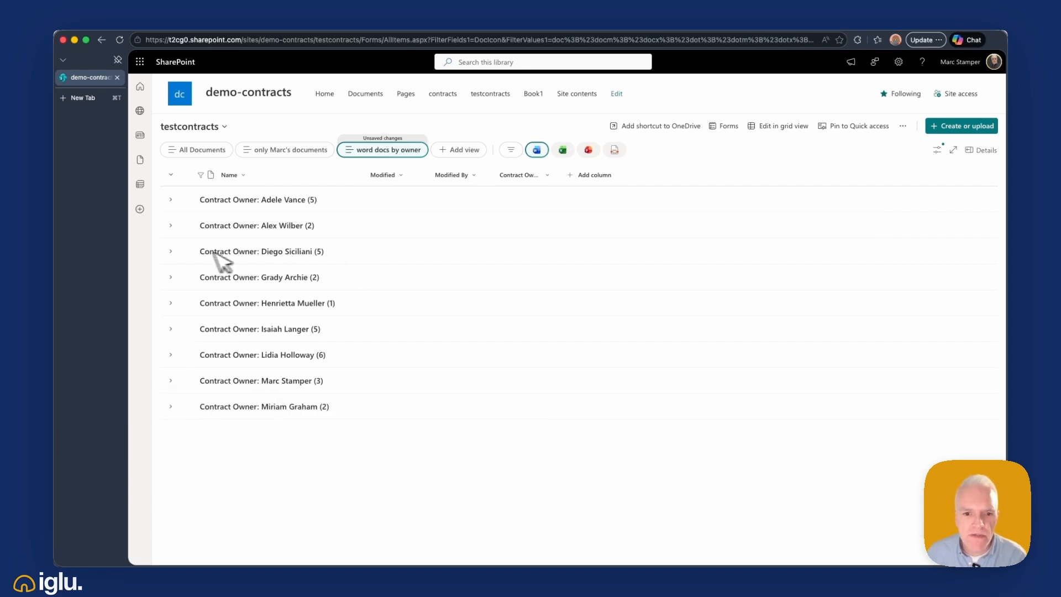
Expand the third owner group in the list and save the changes to the "word docs by owner" view.
{"action": "left_click", "coordinate": [172, 251]}
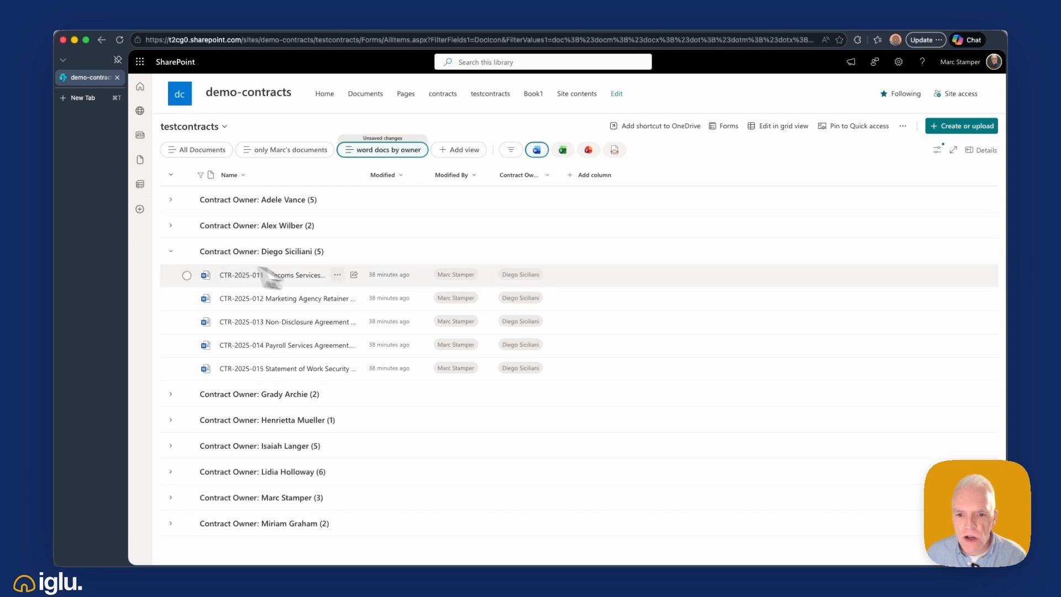
{"action": "left_click", "coordinate": [421, 150]}
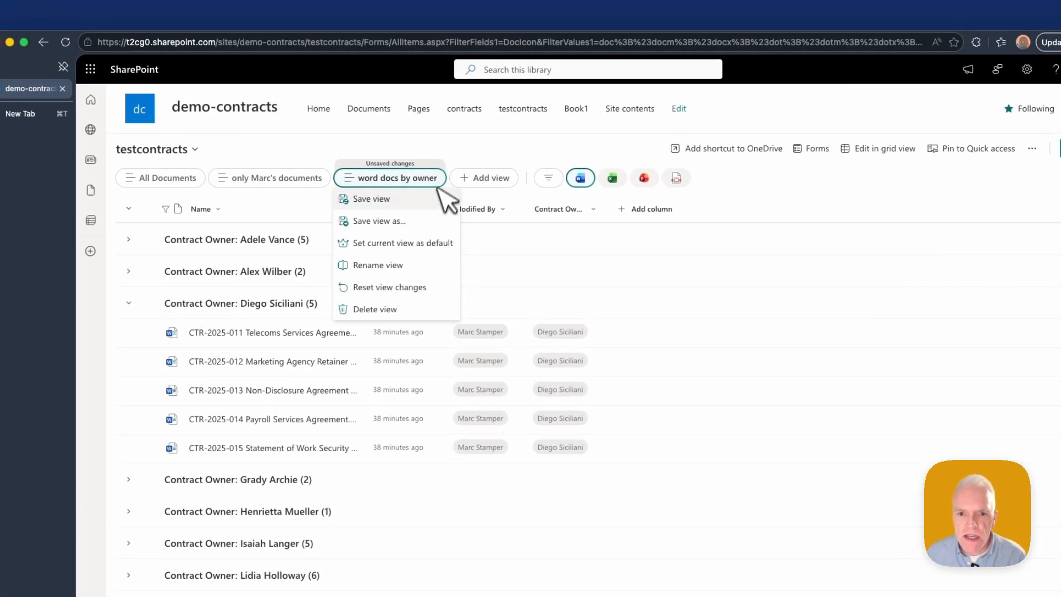
{"action": "left_click", "coordinate": [431, 202]}
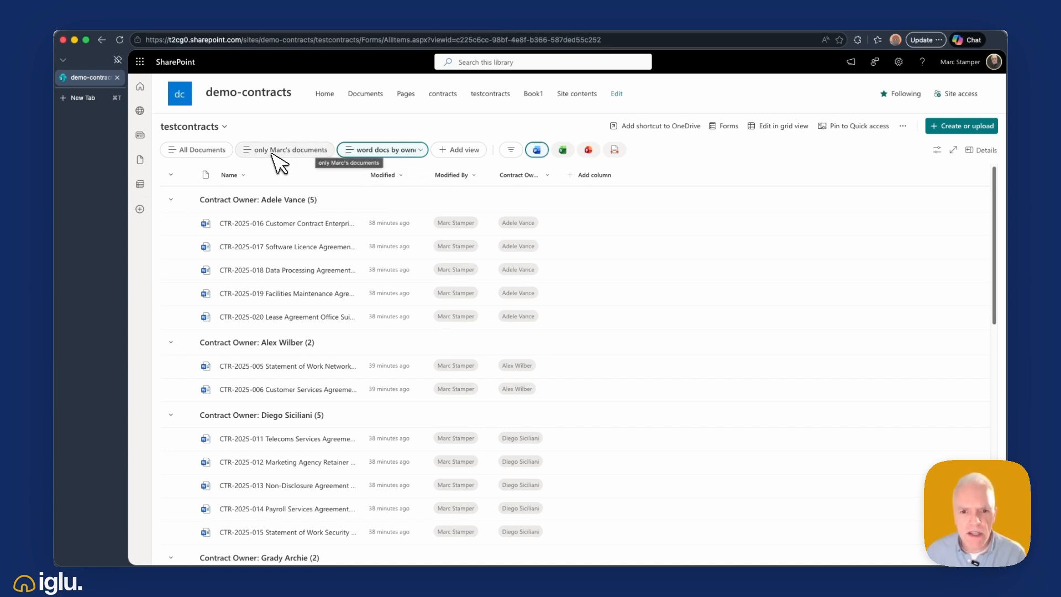
Switch to the owner-filtered view, return to All Documents, and open the version history of CTR-2025-001 Managed IT Services Agreement.docx.
{"action": "left_click", "coordinate": [296, 154]}
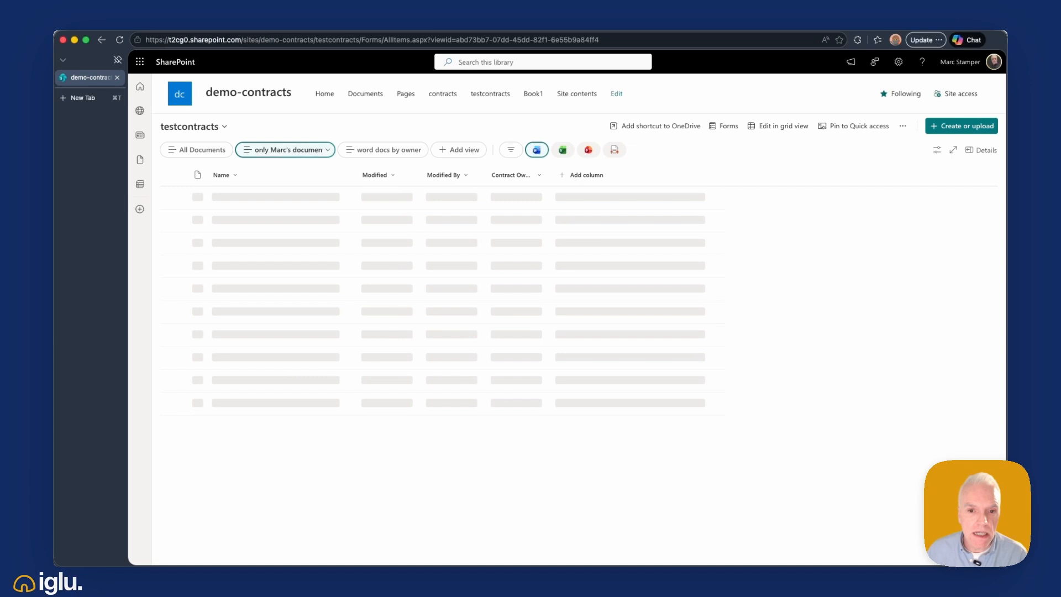
{"action": "left_click", "coordinate": [228, 154]}
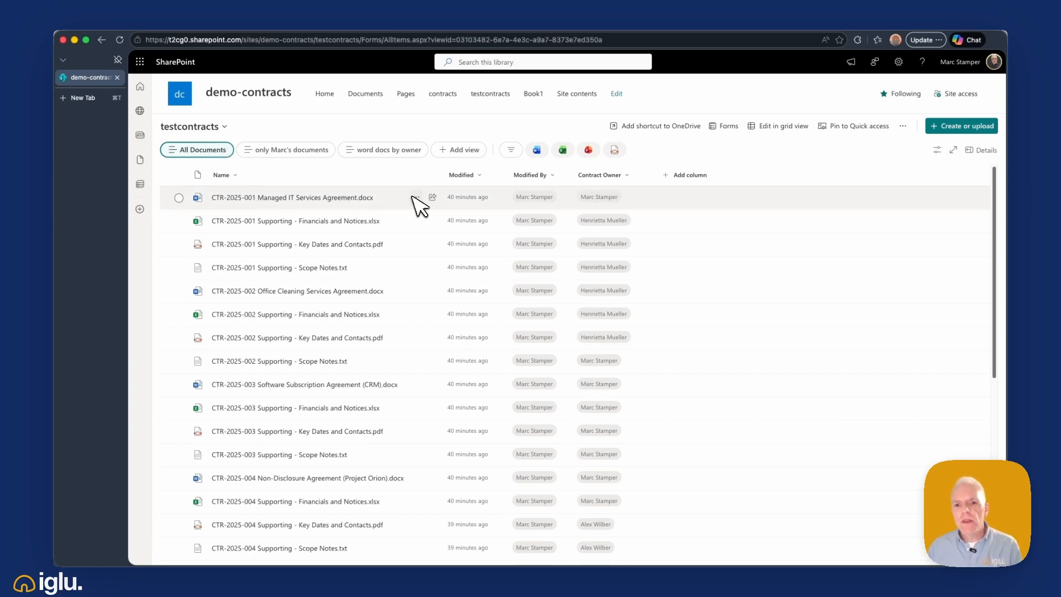
{"action": "left_click", "coordinate": [415, 197]}
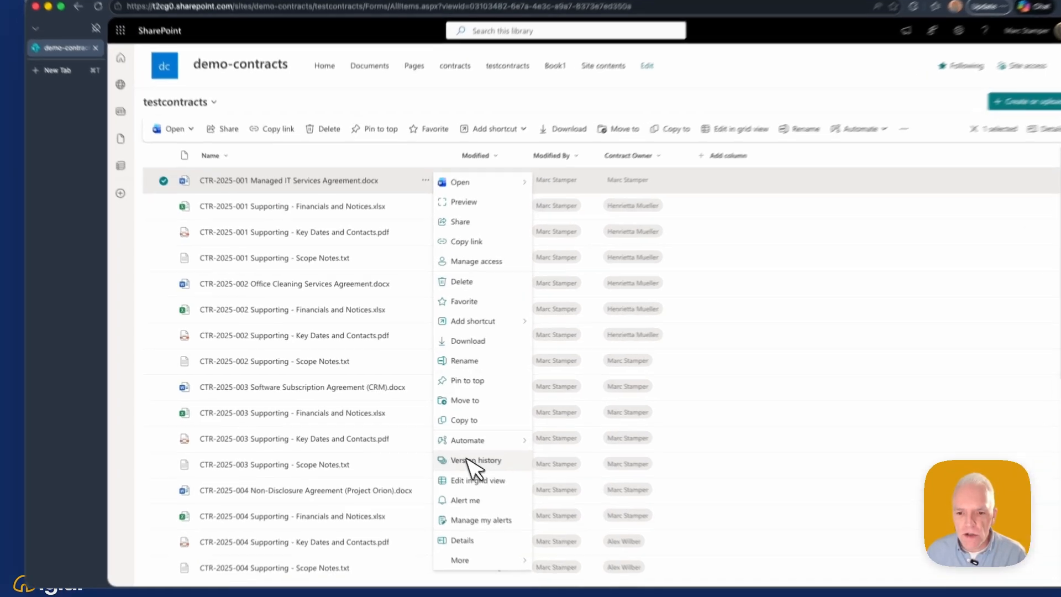
{"action": "left_click", "coordinate": [460, 451]}
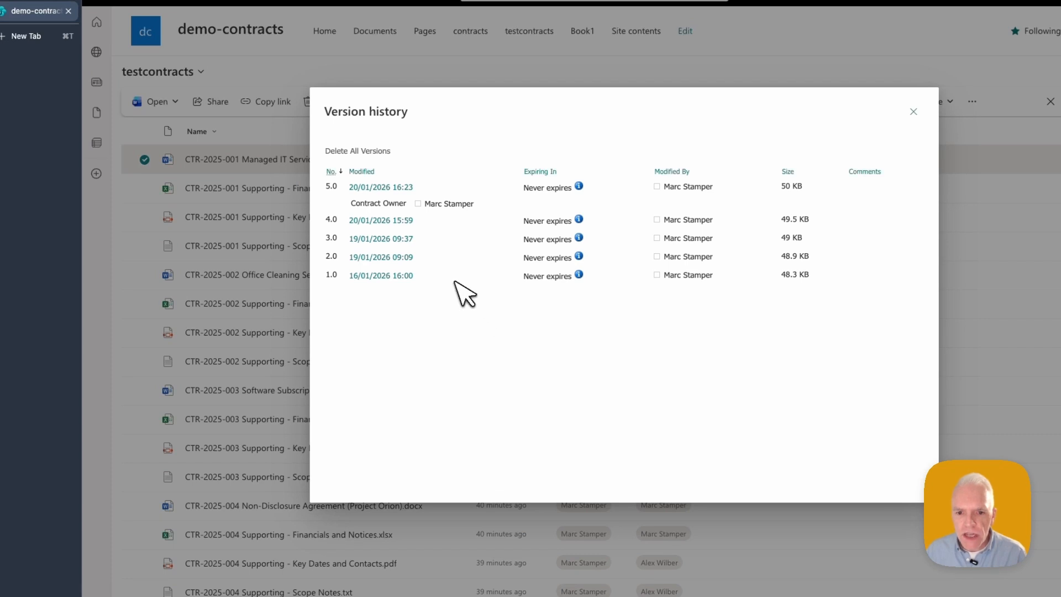
Restore version 4.0 of the contract document, dated 20/01/2026 15:59, from its version history.
{"action": "mouse_move", "coordinate": [426, 278]}
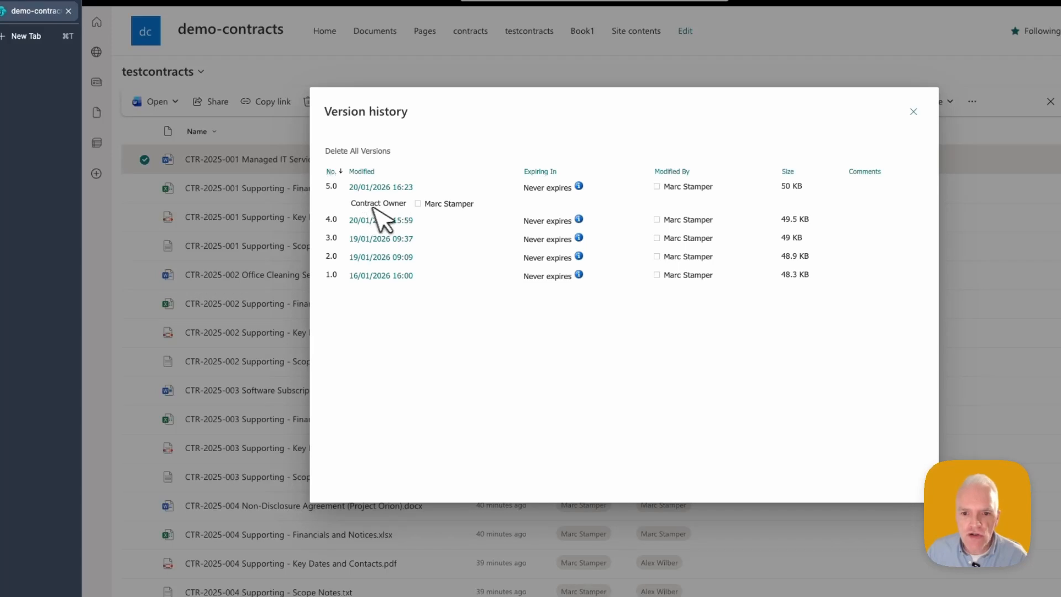
{"action": "mouse_move", "coordinate": [389, 203]}
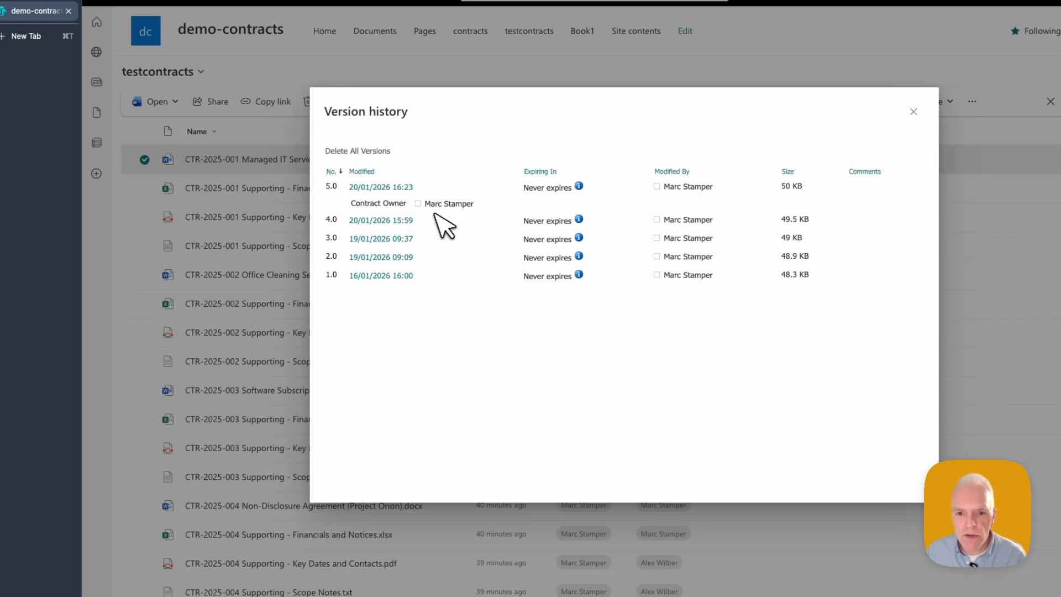
{"action": "mouse_move", "coordinate": [424, 218]}
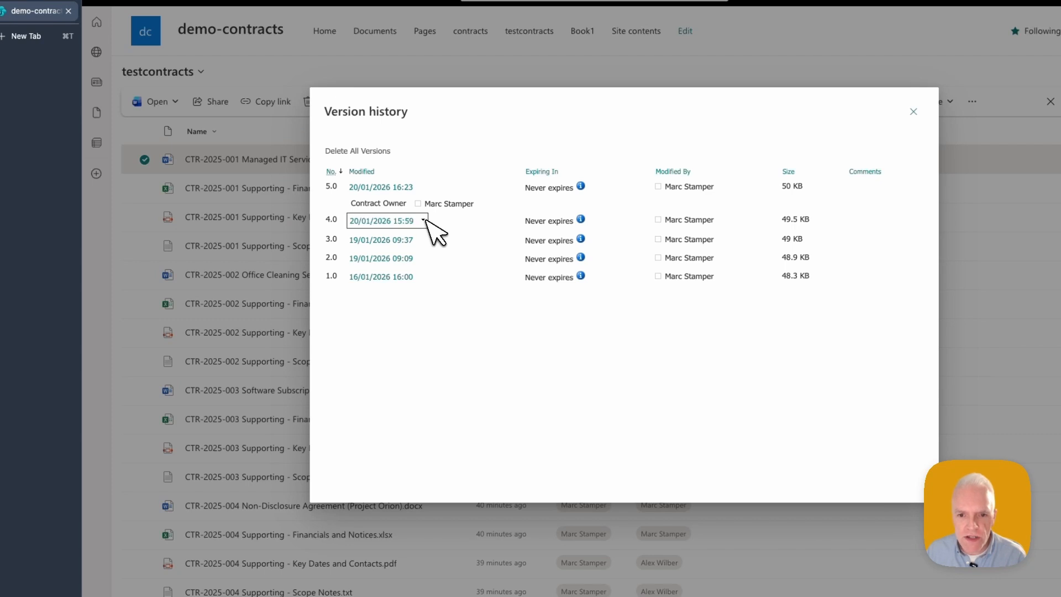
{"action": "left_click", "coordinate": [425, 220]}
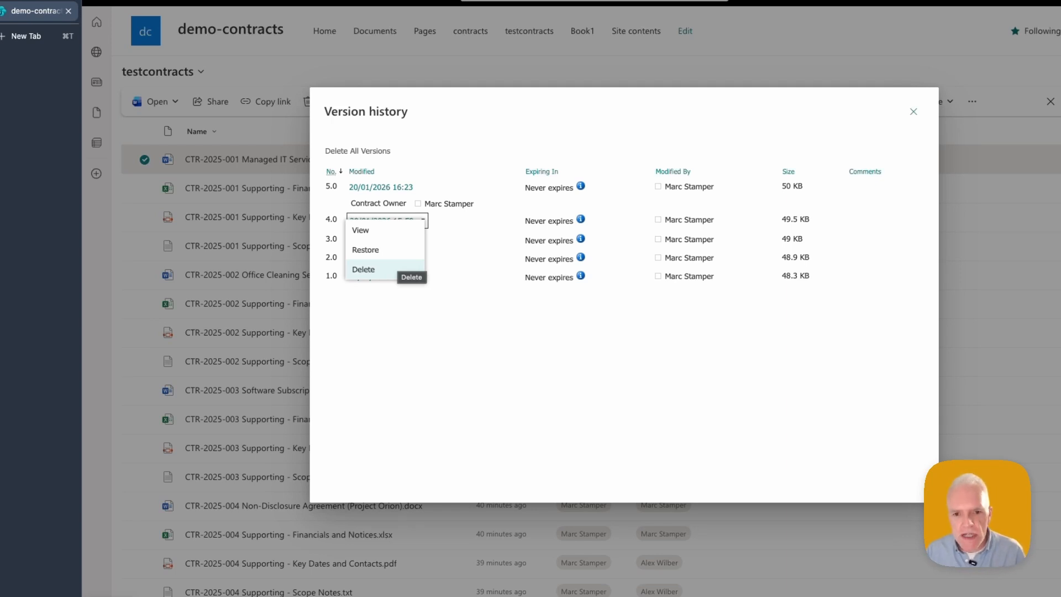
{"action": "left_click", "coordinate": [397, 250]}
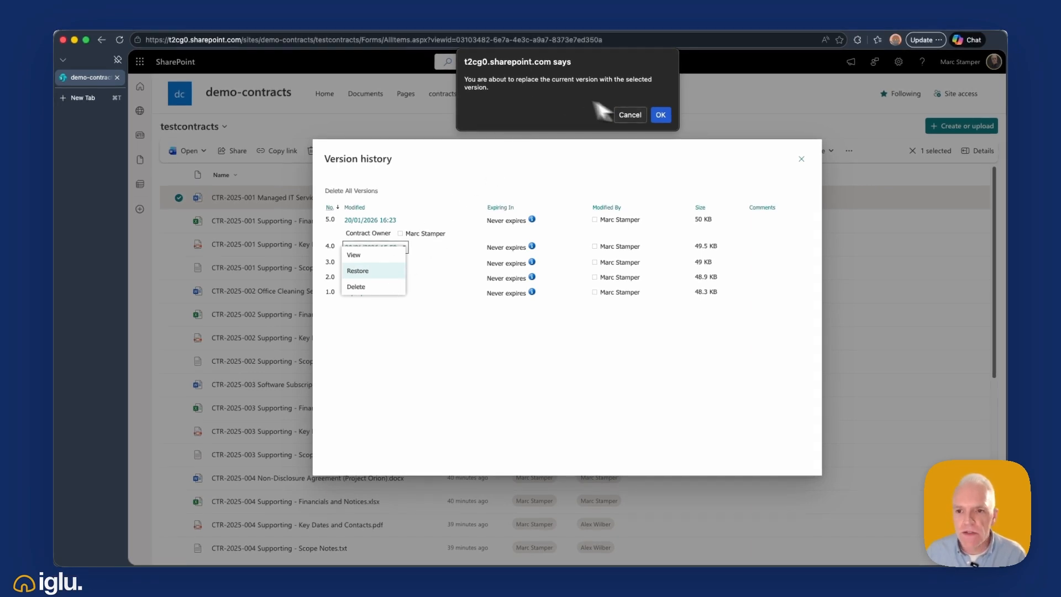
{"action": "left_click", "coordinate": [661, 116]}
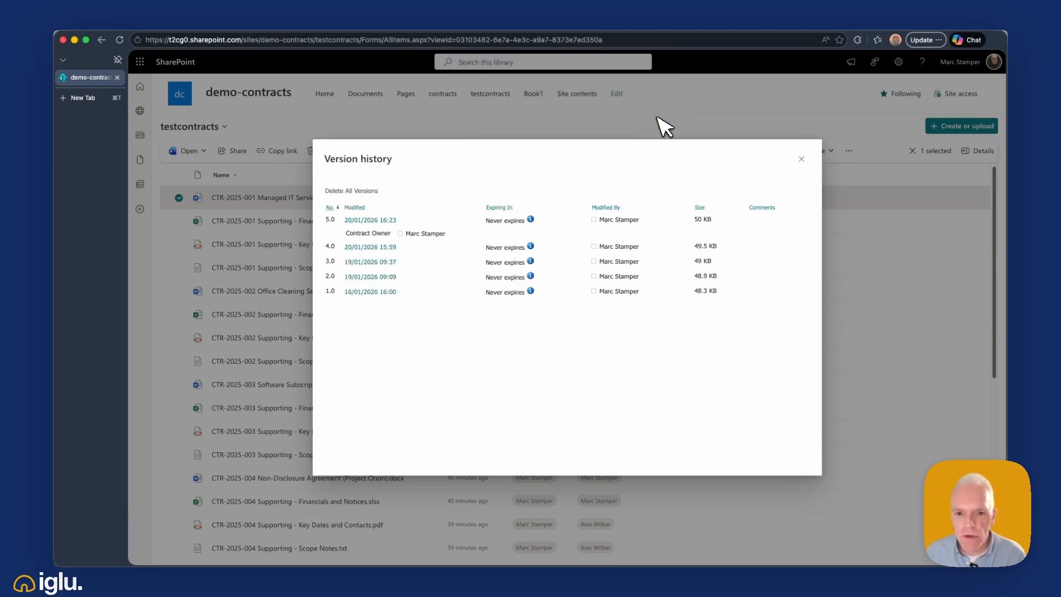